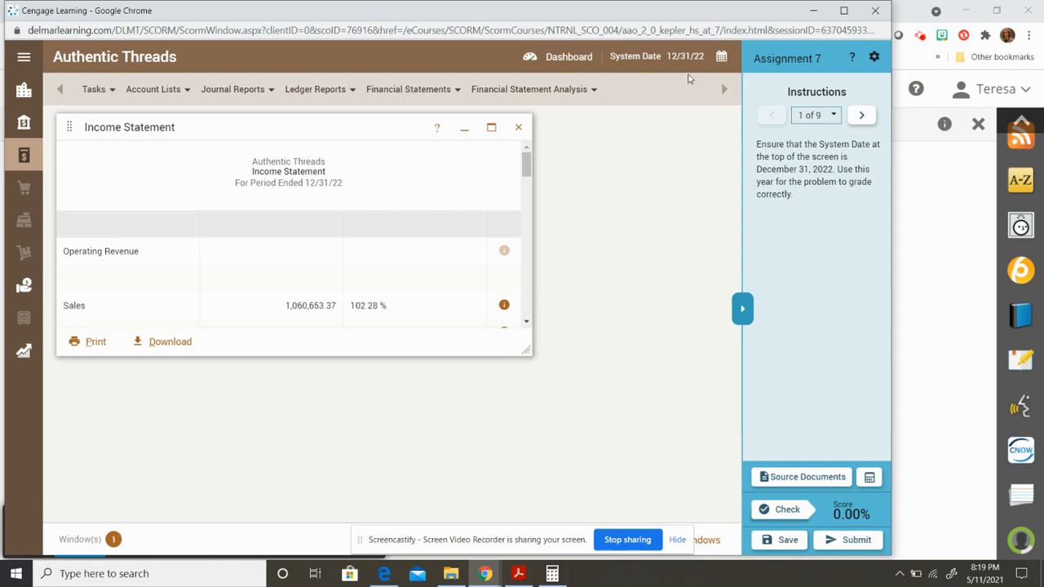
# Advance to instruction 2 of 9 and open the General Journal in the General Ledger module, keeping it in front
pyautogui.click(862, 117)
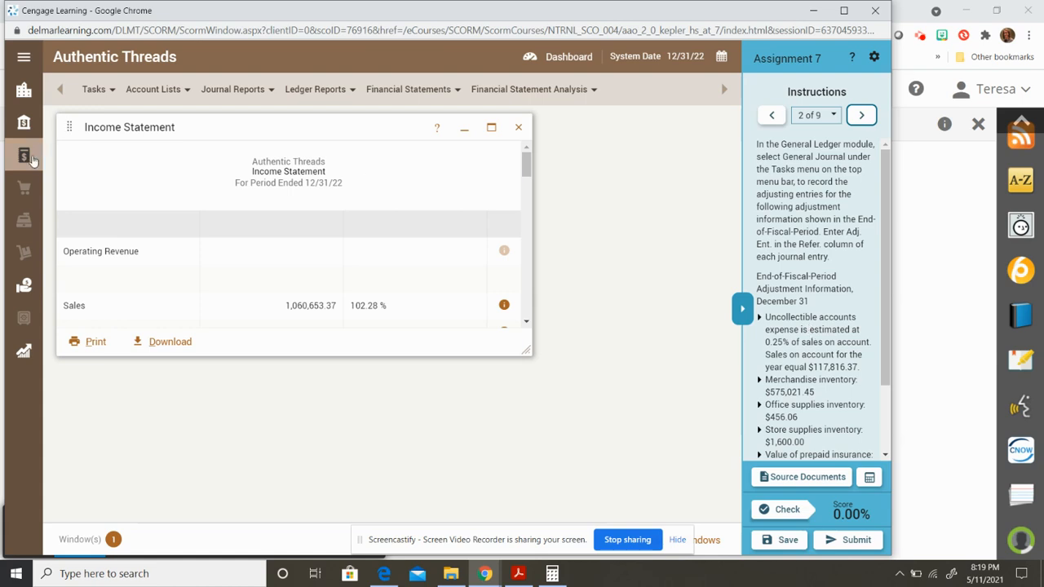
pyautogui.click(24, 159)
pyautogui.click(92, 89)
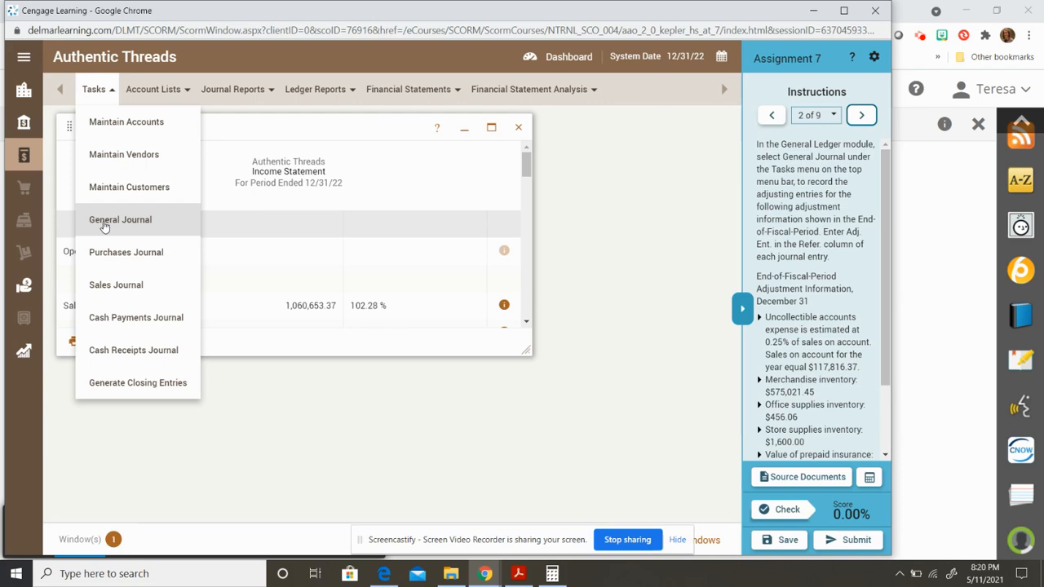
pyautogui.click(104, 227)
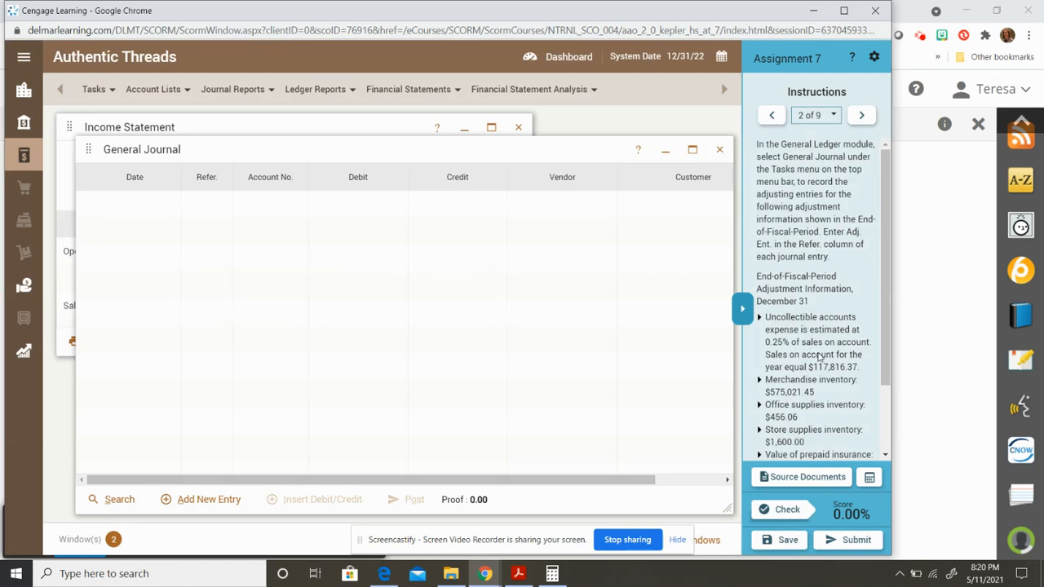
pyautogui.moveTo(888, 355); pyautogui.dragTo(900, 423)
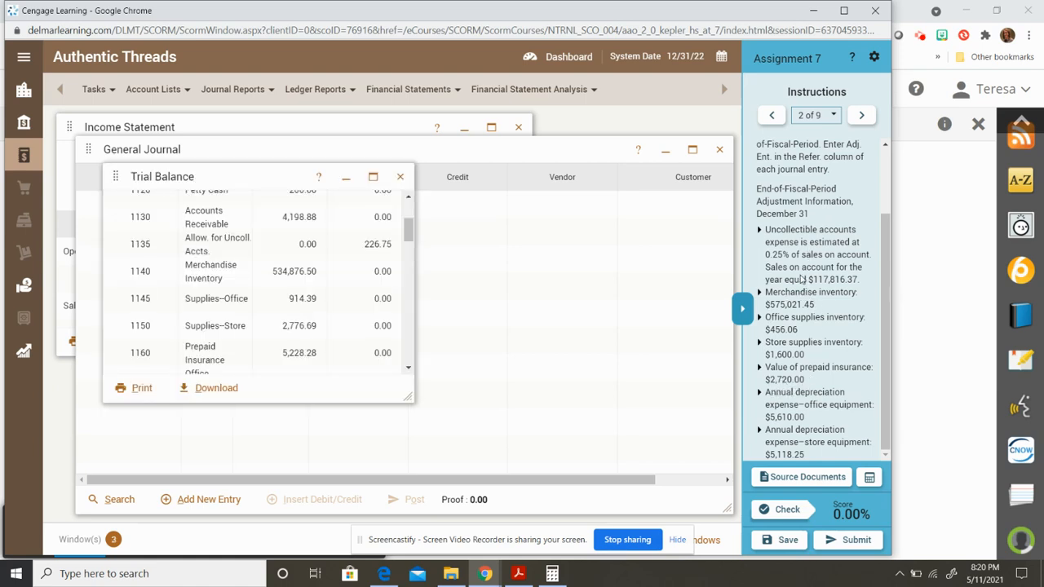
pyautogui.click(661, 279)
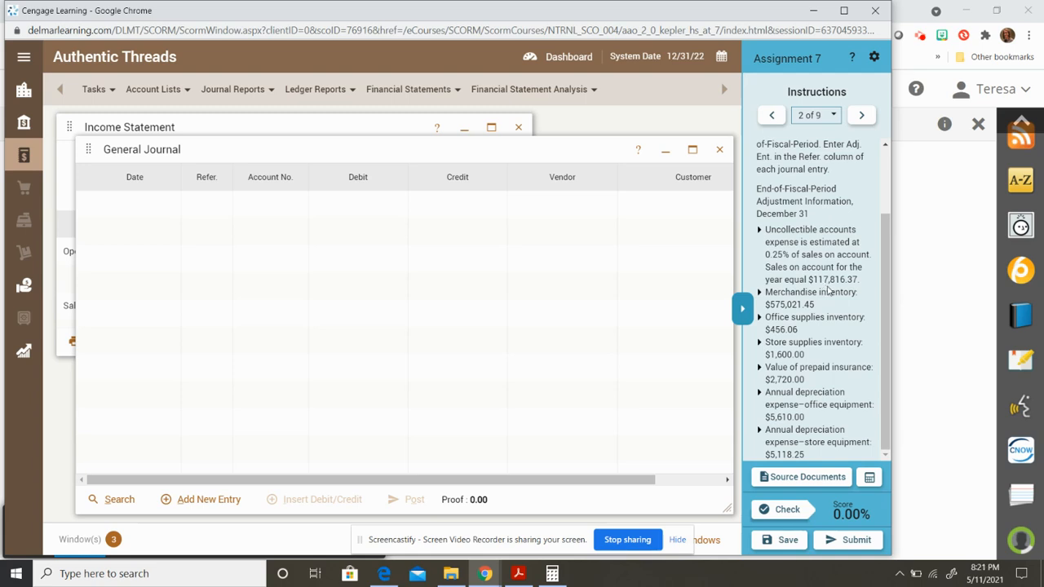
# Calculate 0.25% of 117816.37 in the built-in calculator and move the calculator clear of the journal's entry columns
pyautogui.click(869, 481)
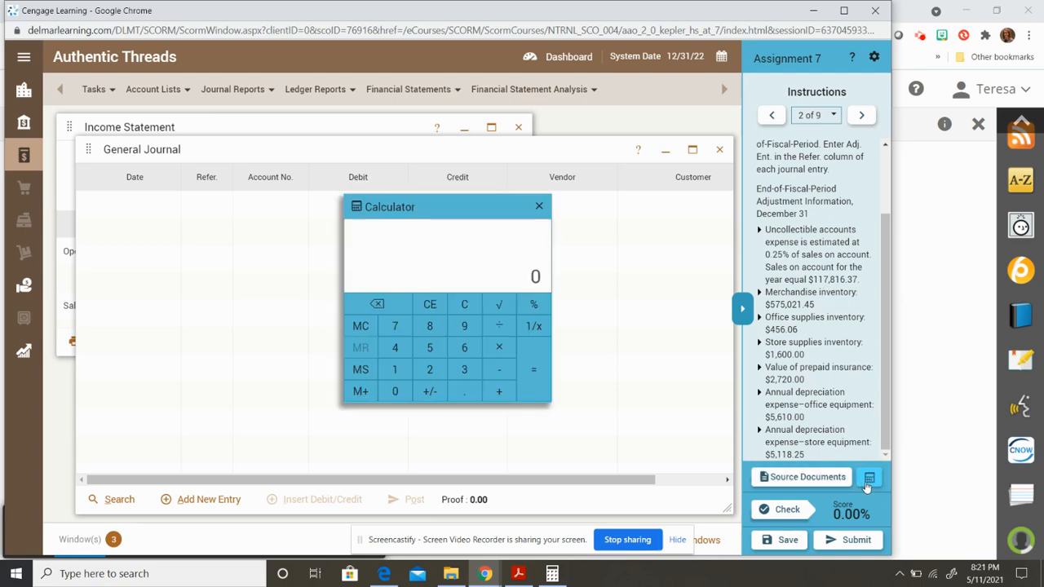
pyautogui.write('117')
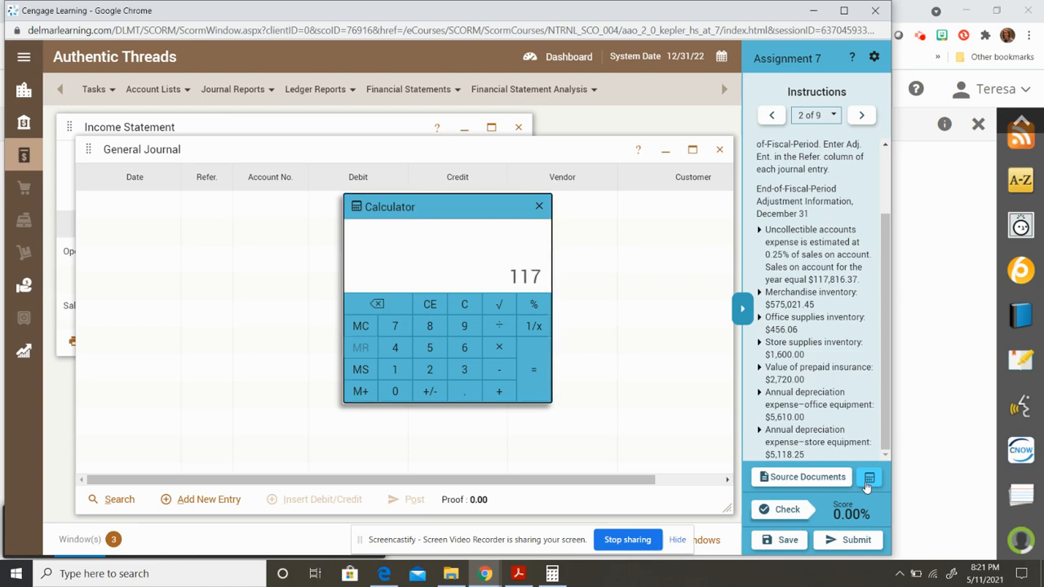
pyautogui.write('816.37')
pyautogui.press('*')
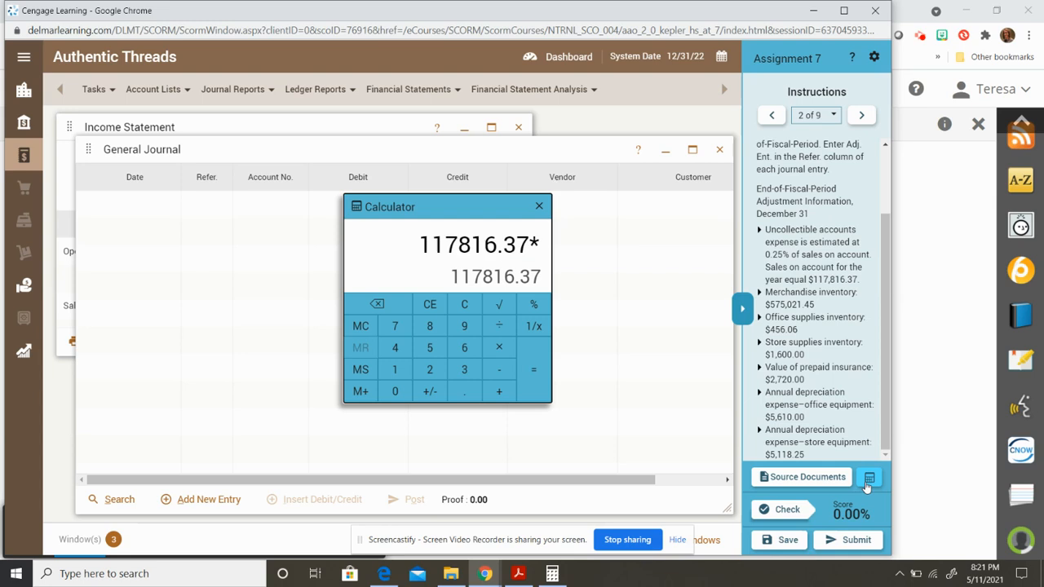
pyautogui.write('.')
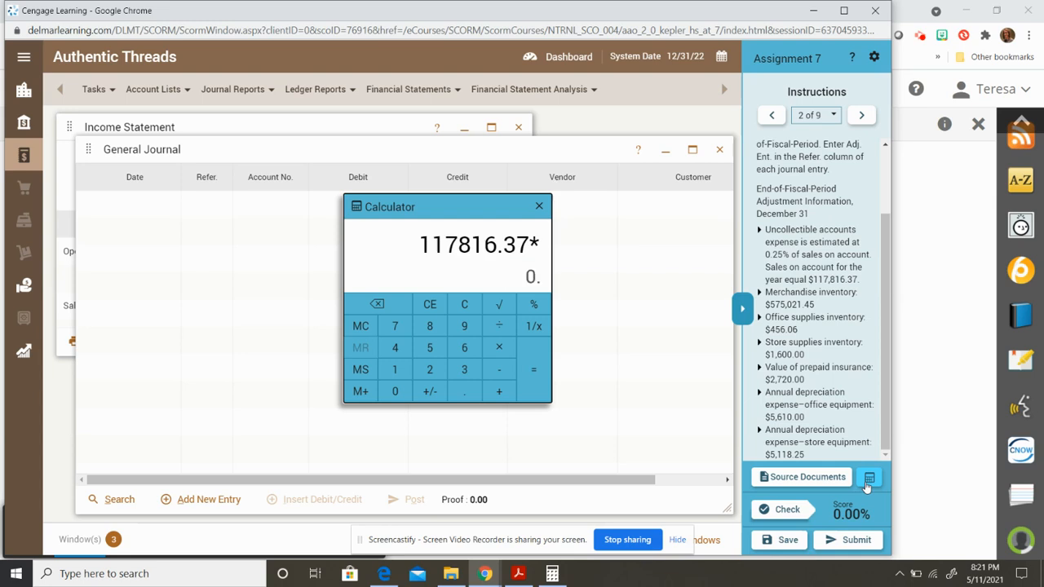
pyautogui.write('25')
pyautogui.click(533, 304)
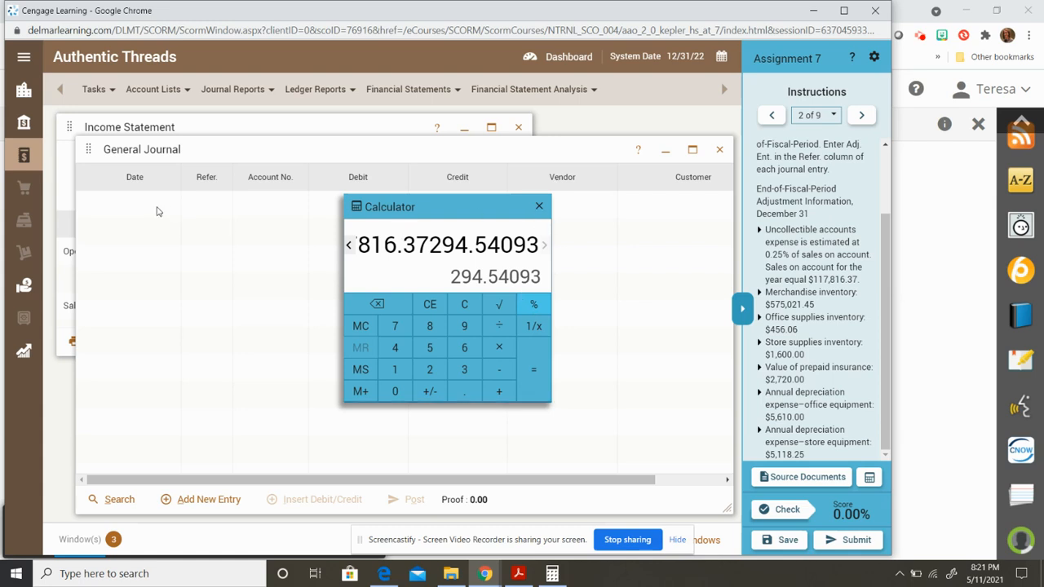
pyautogui.moveTo(522, 209); pyautogui.dragTo(614, 246)
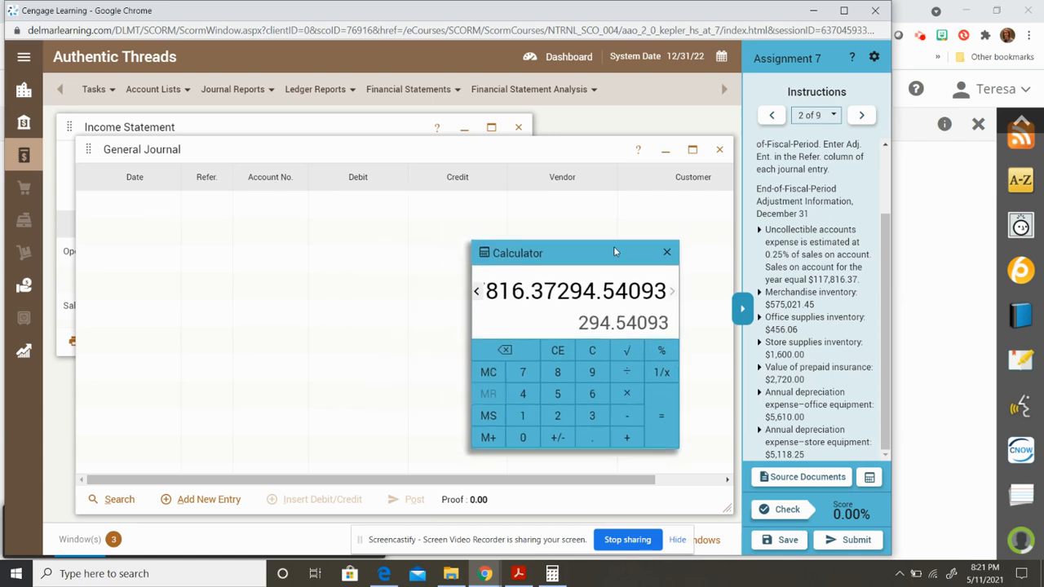
# Add a new general journal entry dated 12/31/22 with the reference Adj. Ent
pyautogui.click(210, 499)
pyautogui.click(205, 212)
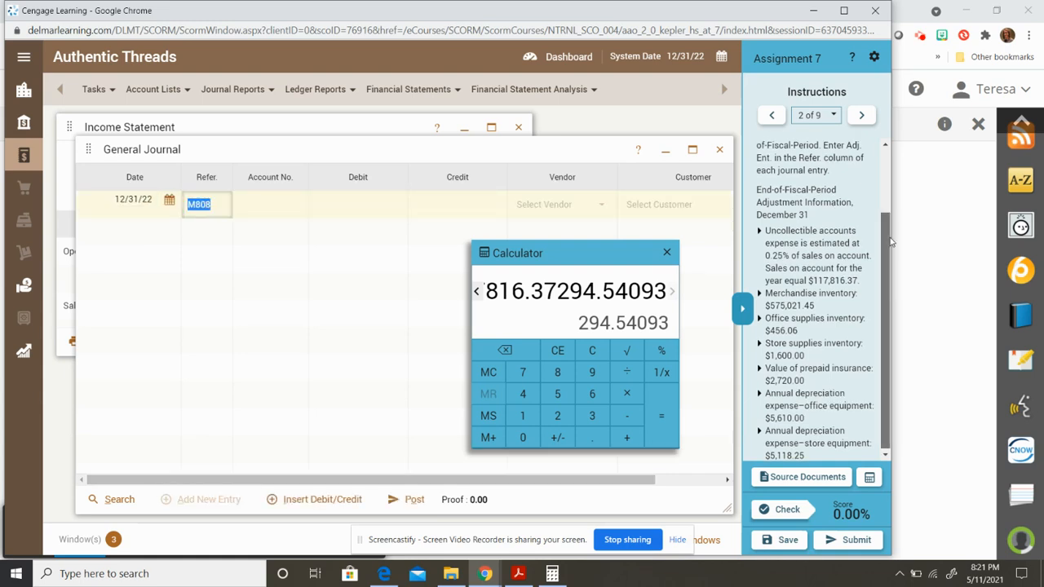
pyautogui.scroll(1, 865, 204)
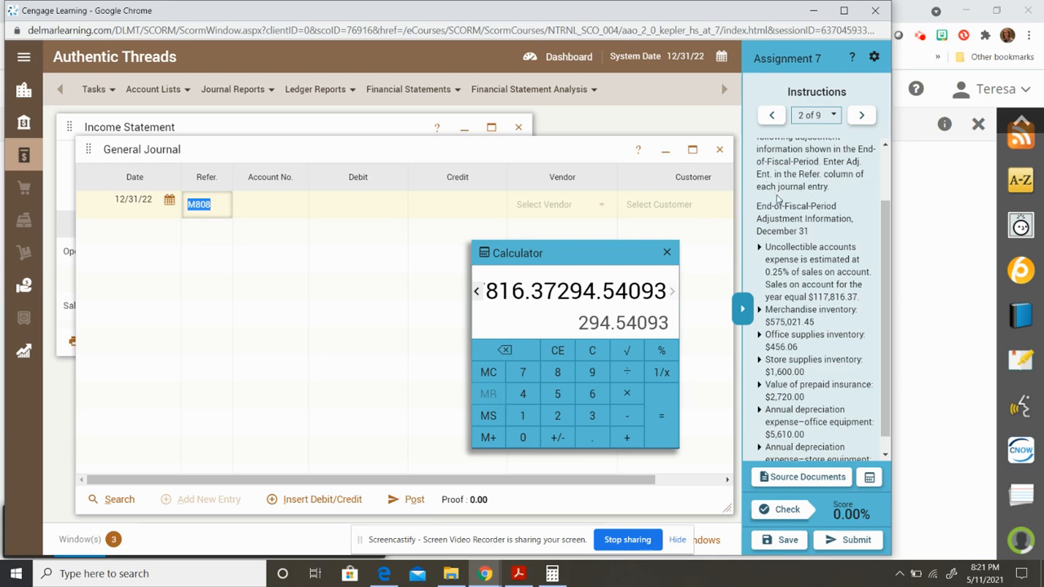
pyautogui.write('Adj. Ent.')
pyautogui.press('Tab')
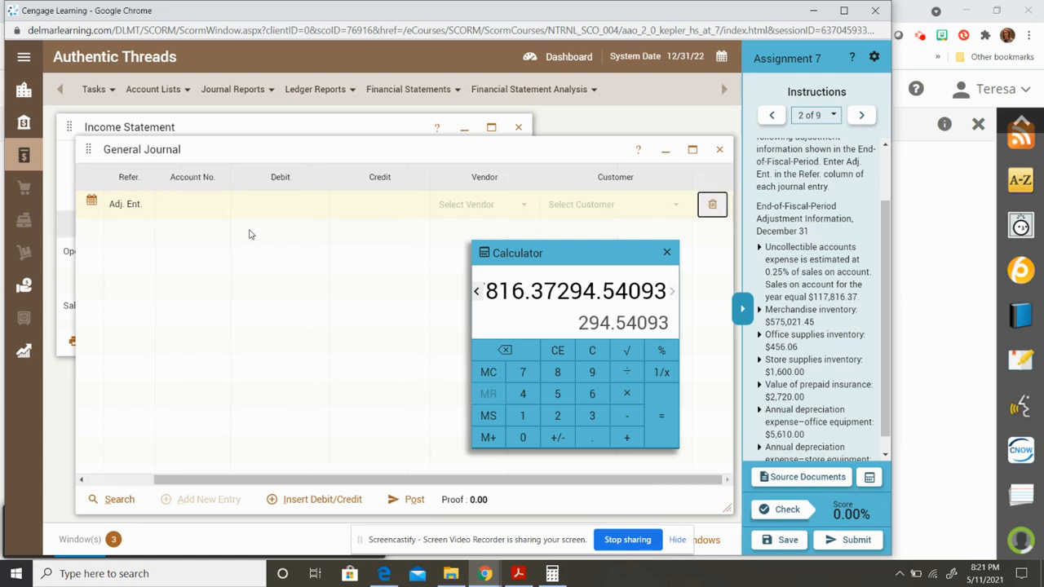
# Insert a line in the entry debiting Uncollectible Accts. Exp. for 294.54
pyautogui.click(198, 204)
pyautogui.click(318, 499)
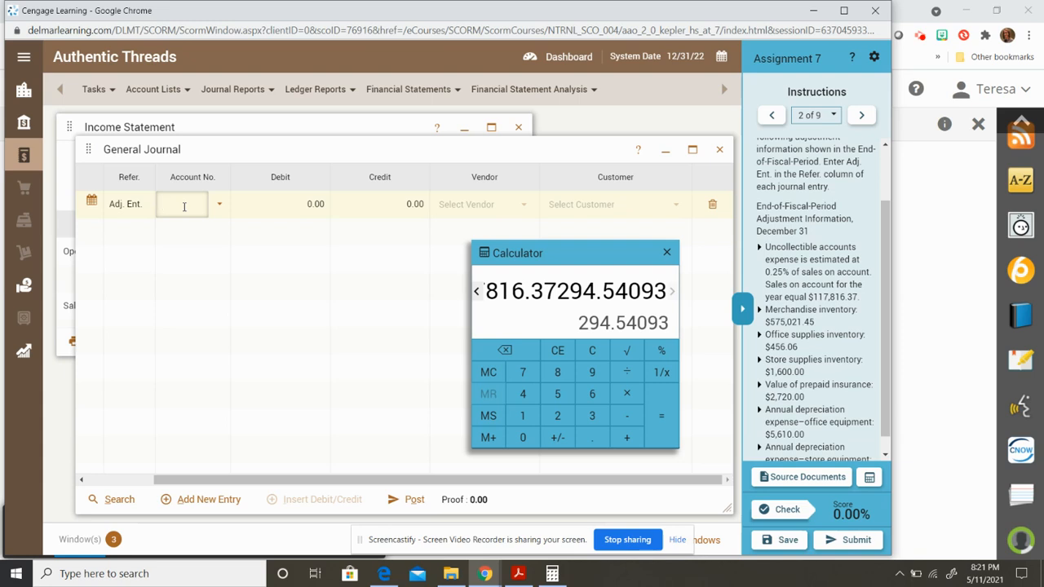
pyautogui.write('Un')
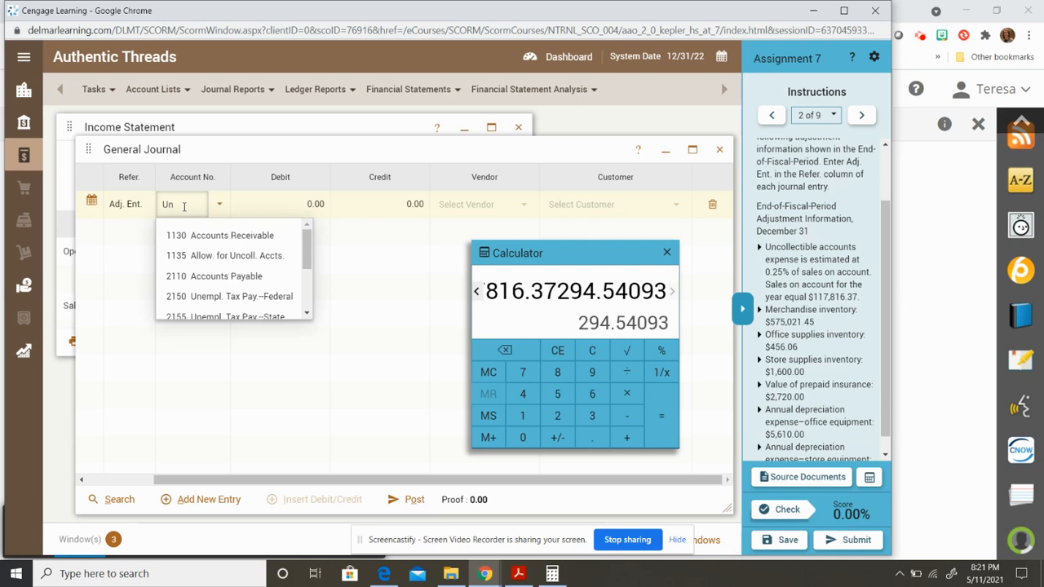
pyautogui.write('co')
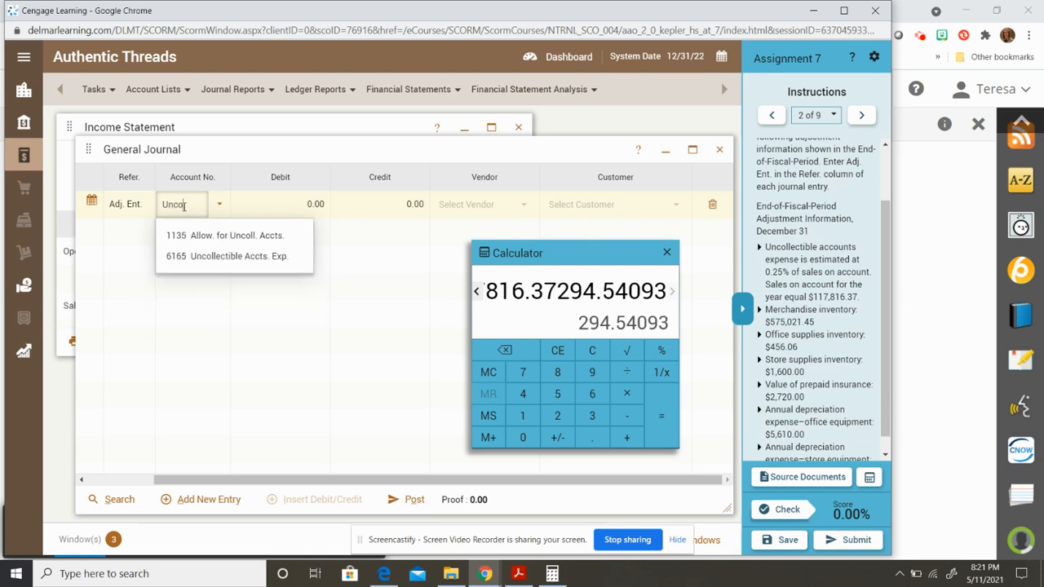
pyautogui.click(206, 258)
pyautogui.click(302, 204)
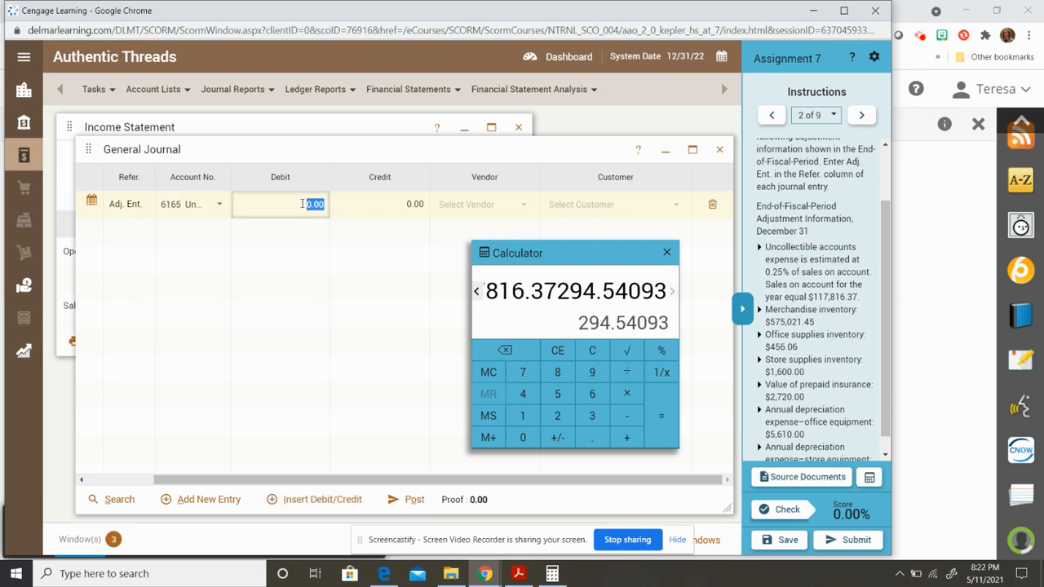
pyautogui.write('294.54')
pyautogui.click(197, 244)
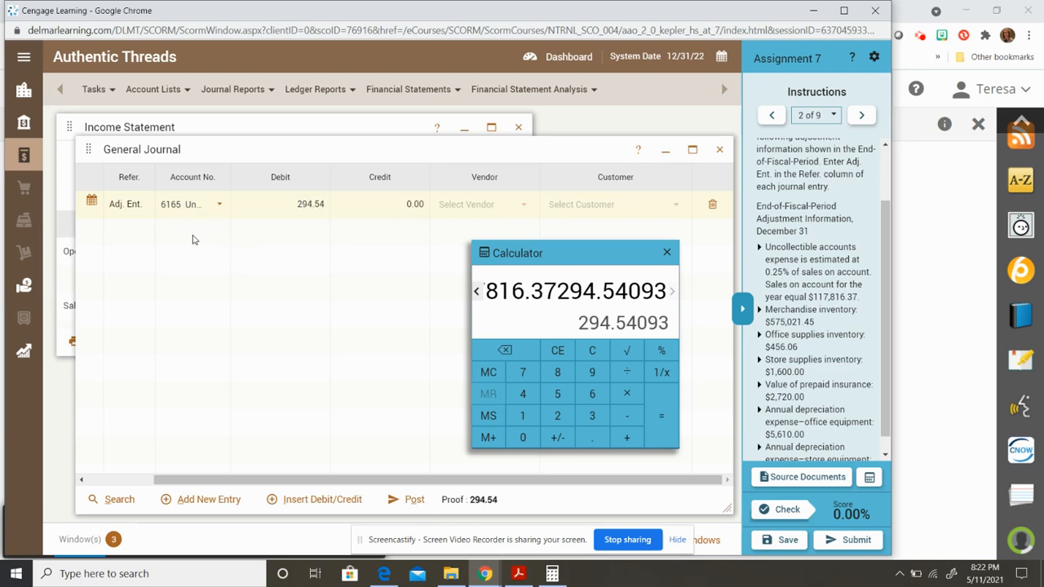
# Insert a second line in the entry crediting Allow. for Uncoll. Accts. for 294.54
pyautogui.click(311, 507)
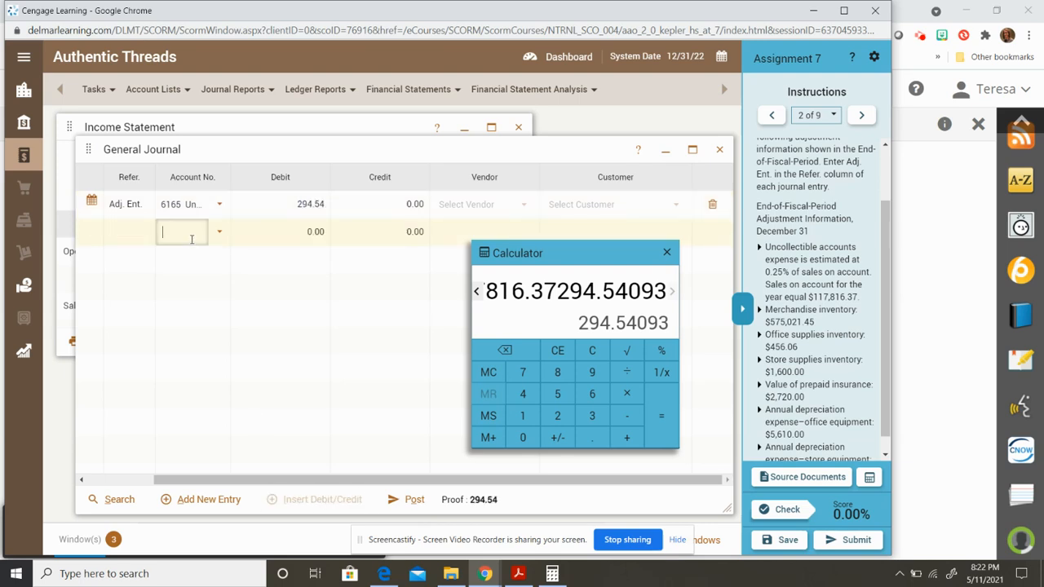
pyautogui.write('allow')
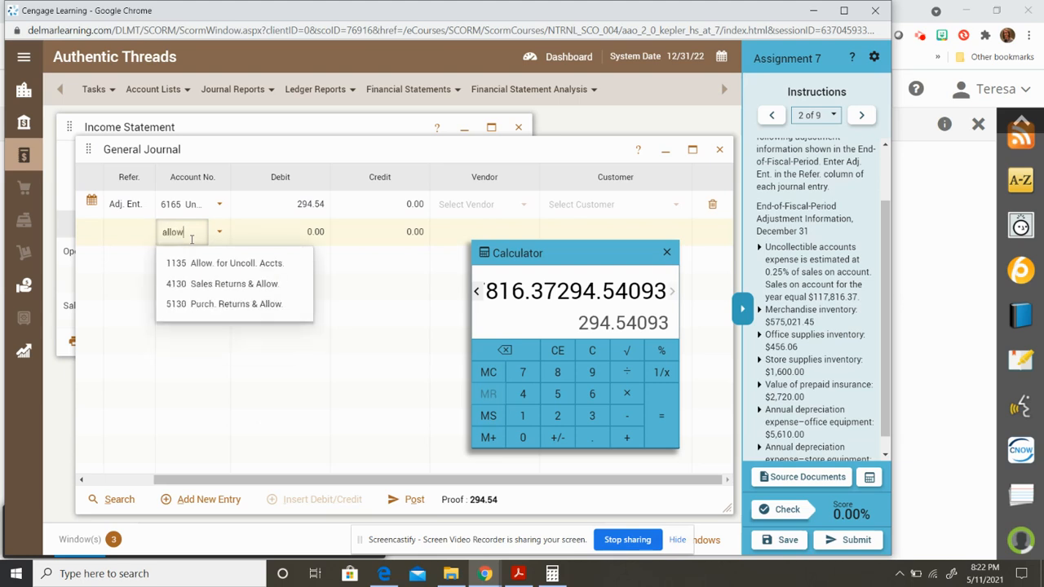
pyautogui.click(200, 263)
pyautogui.click(405, 233)
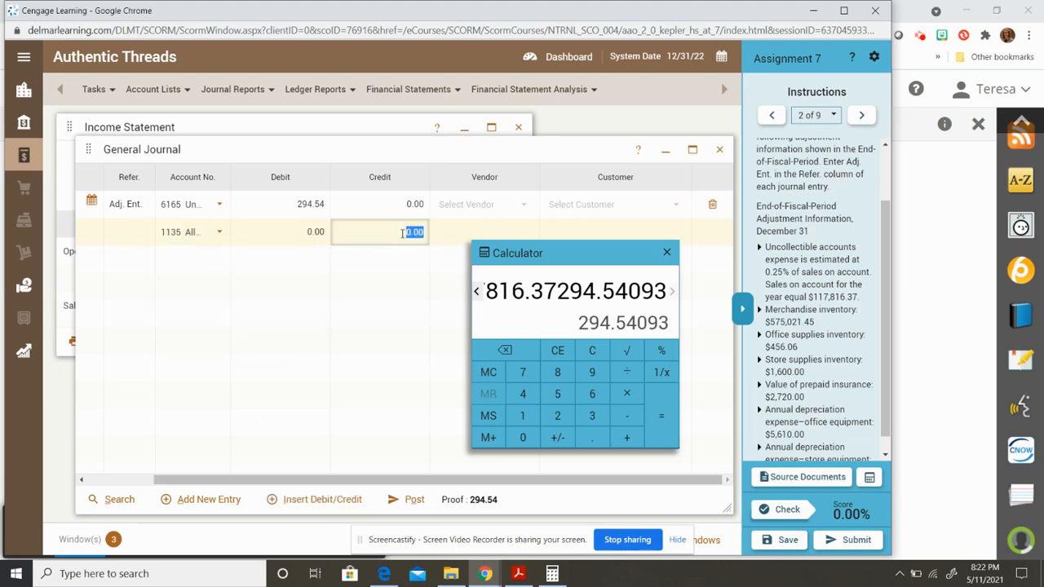
pyautogui.write('294.54')
pyautogui.click(346, 282)
pyautogui.moveTo(241, 481); pyautogui.dragTo(173, 482)
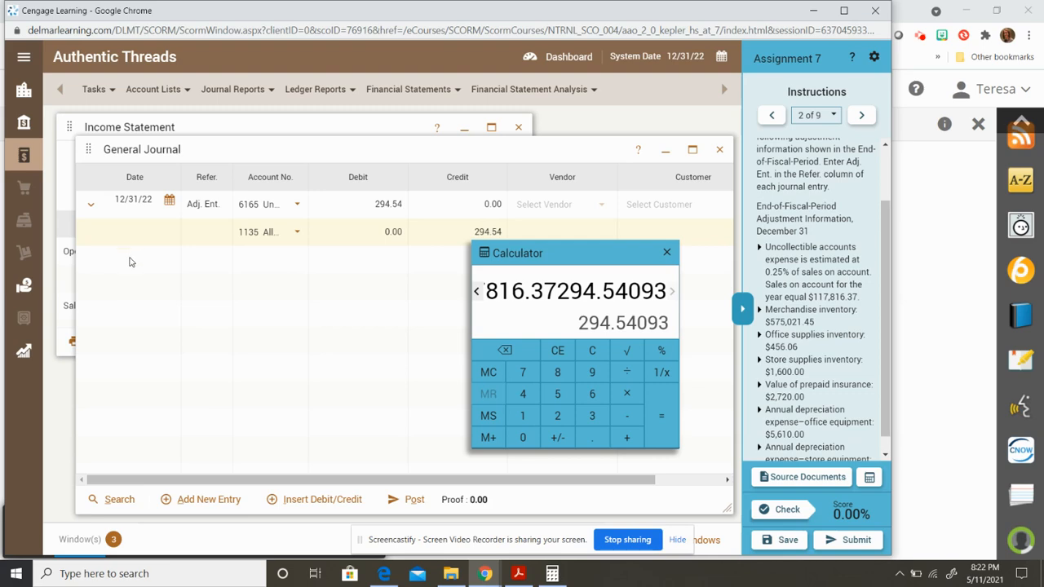
# Discard the unposted journal entry, try to post, and dismiss the warning
pyautogui.click(211, 499)
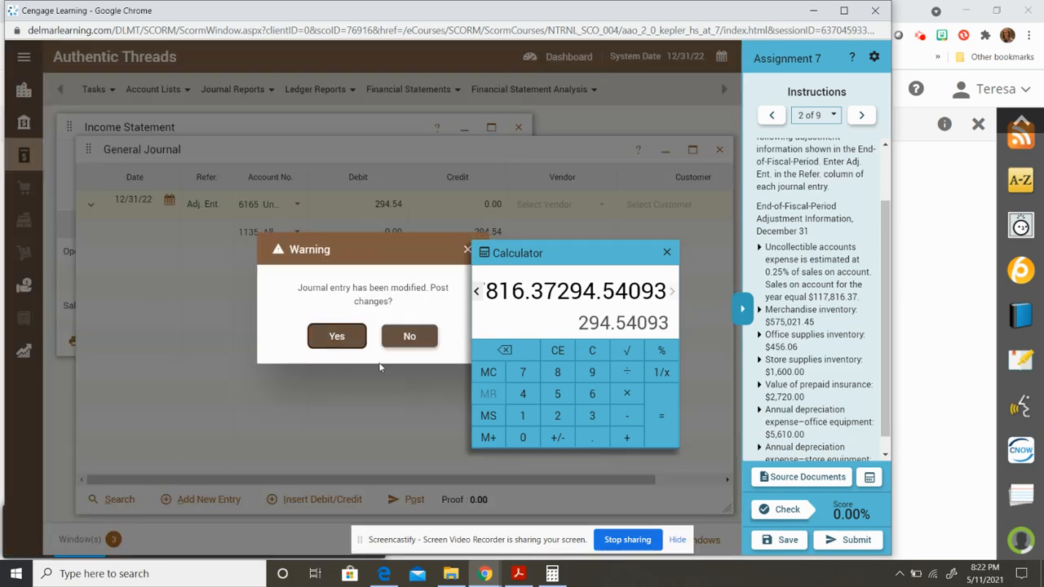
pyautogui.click(403, 350)
pyautogui.click(417, 496)
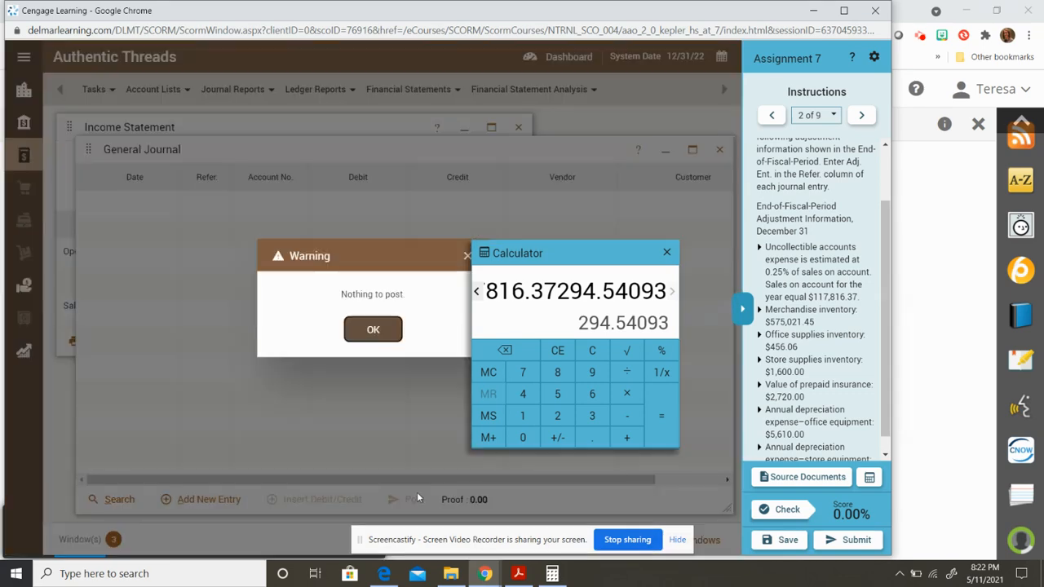
pyautogui.click(380, 331)
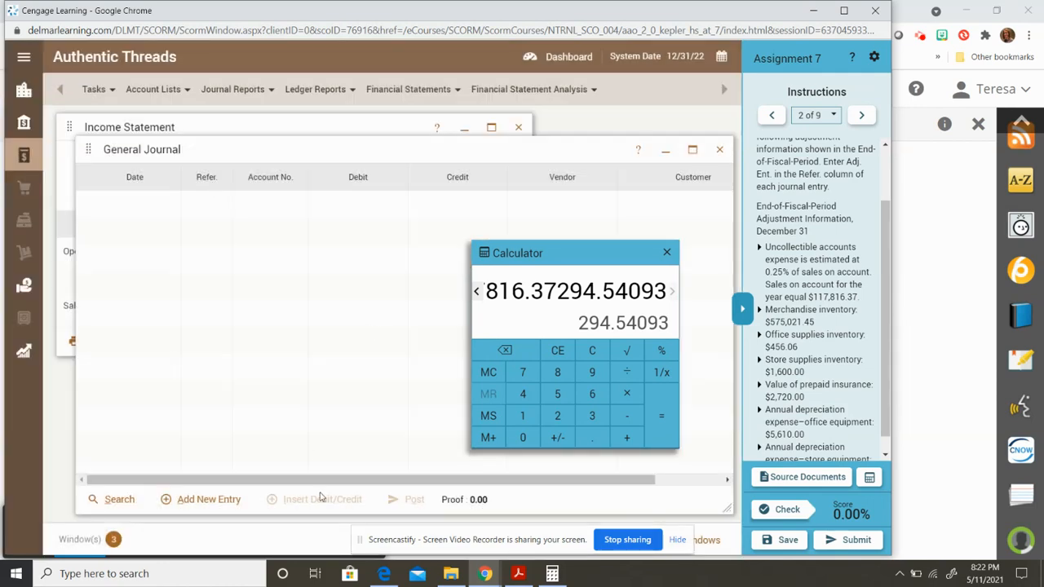
# Start another general journal entry dated 12/31/22 and set its reference to Adj. Ent
pyautogui.click(175, 502)
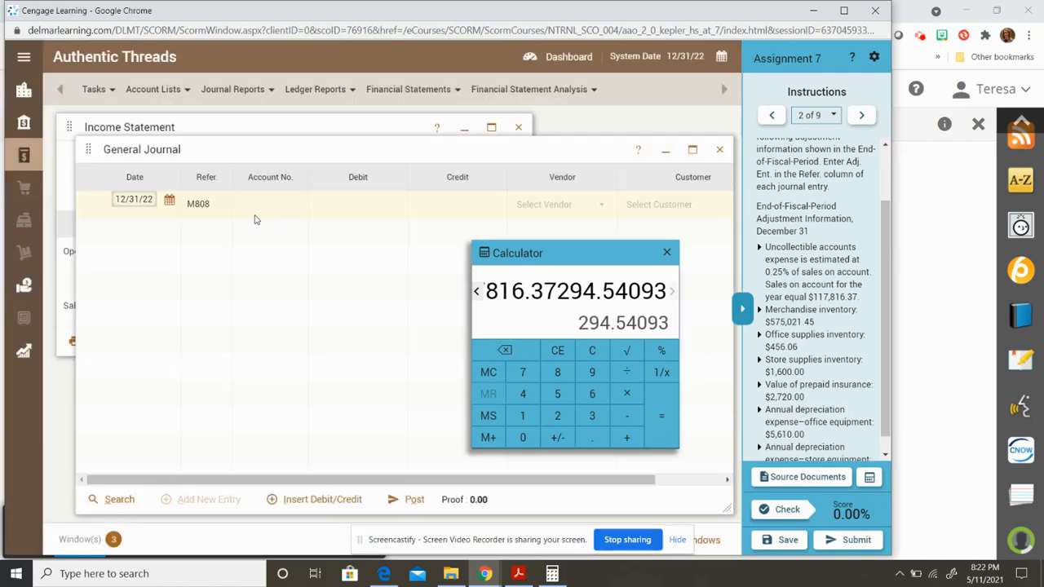
pyautogui.click(207, 200)
pyautogui.write('Adj. Ent.')
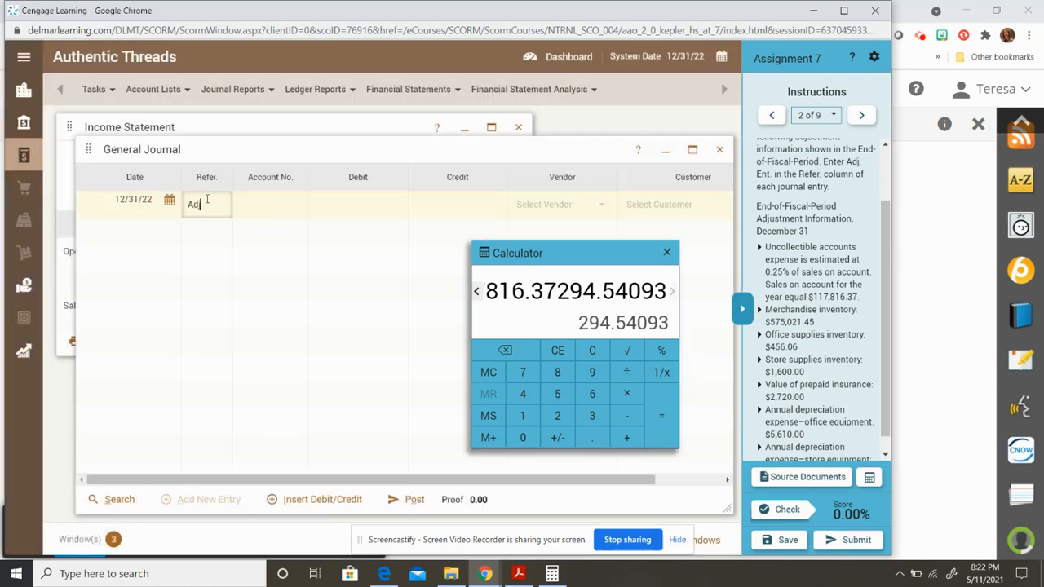
pyautogui.press('Tab')
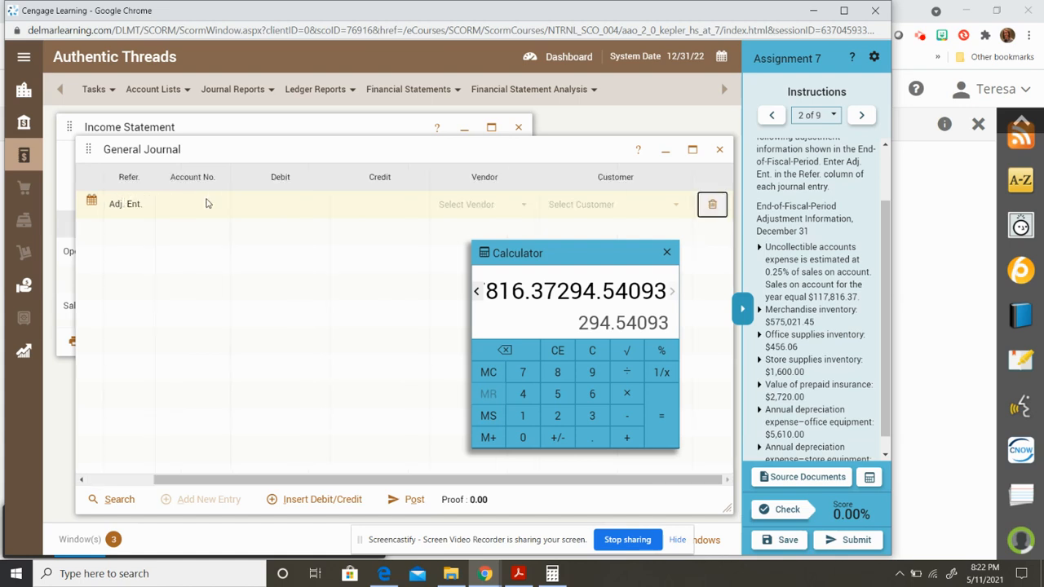
# Insert the debit line for Uncollectible Accts. Exp. with an amount of 294.54
pyautogui.click(312, 500)
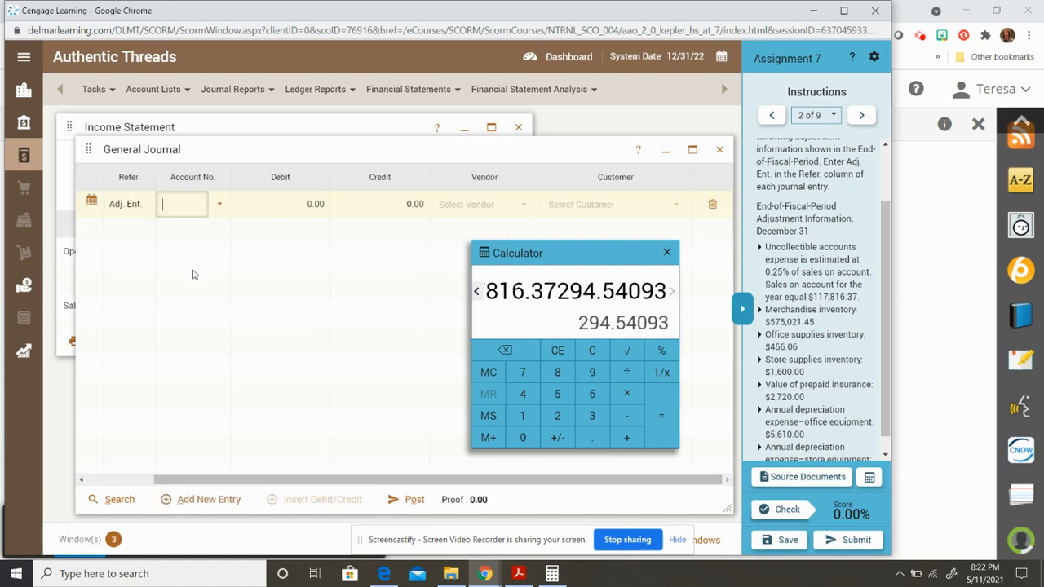
pyautogui.write('un')
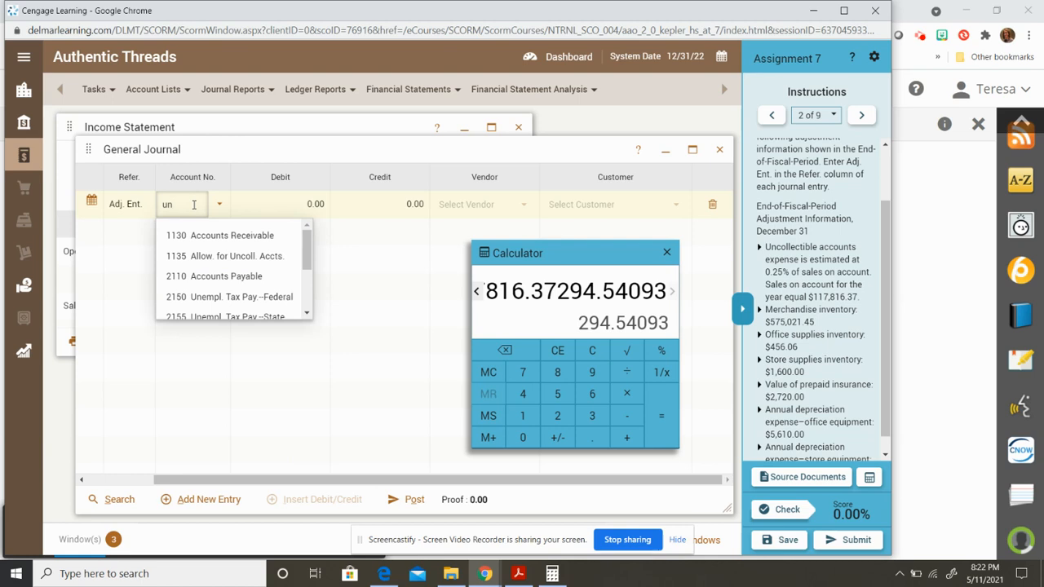
pyautogui.write('coll')
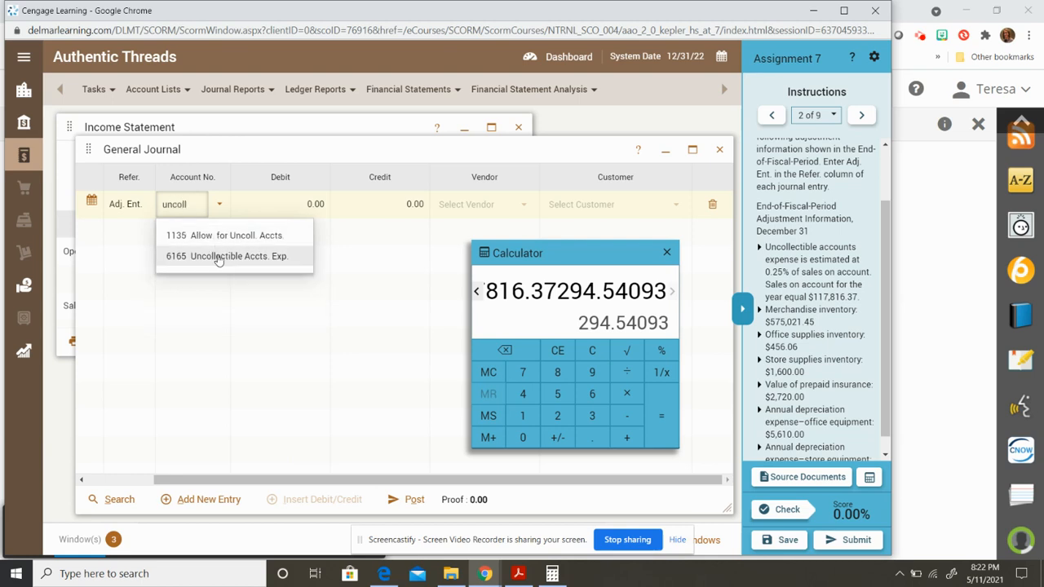
pyautogui.click(198, 256)
pyautogui.click(302, 204)
pyautogui.write('294.54')
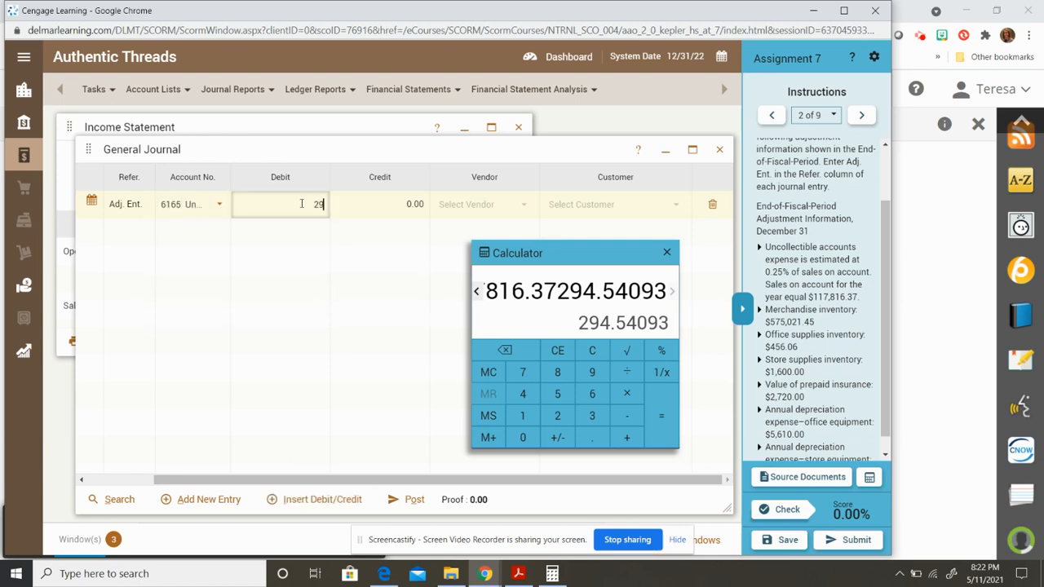
# Insert a second line in the adjusting entry crediting 1135 Allow. for Uncoll. Accts. for 294.54
pyautogui.click(333, 500)
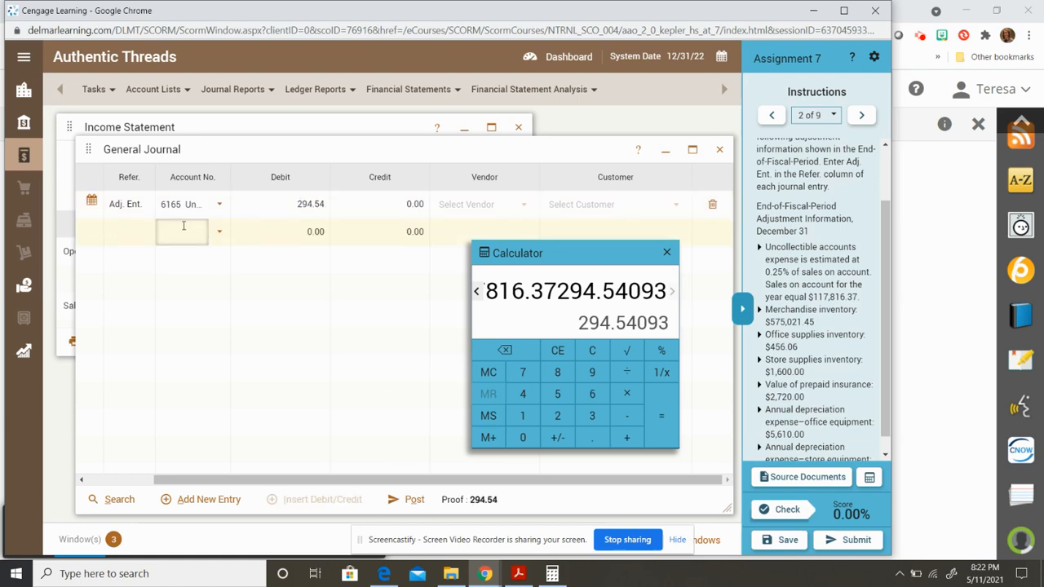
pyautogui.write('allow')
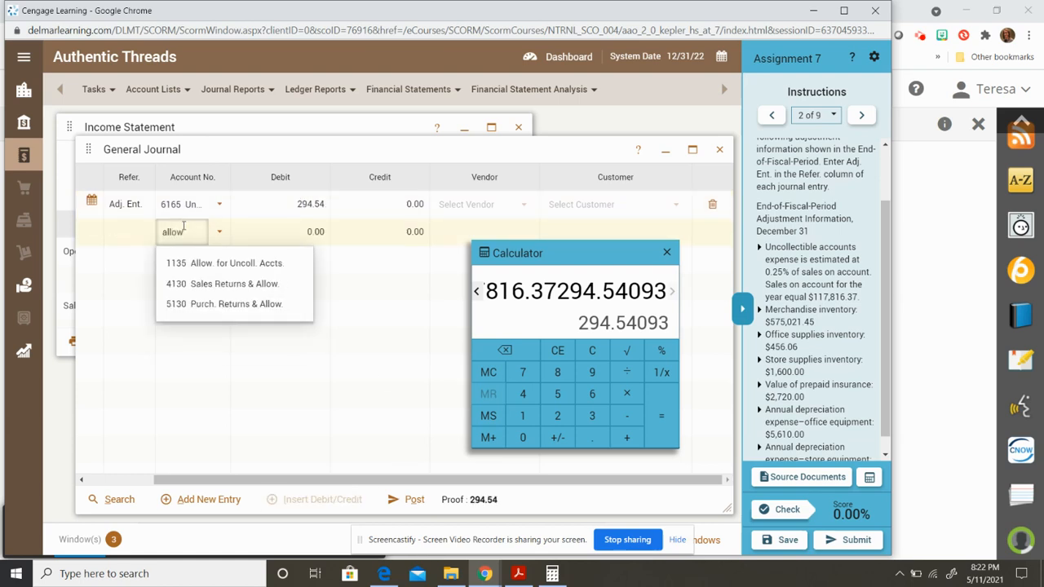
pyautogui.click(204, 263)
pyautogui.click(377, 233)
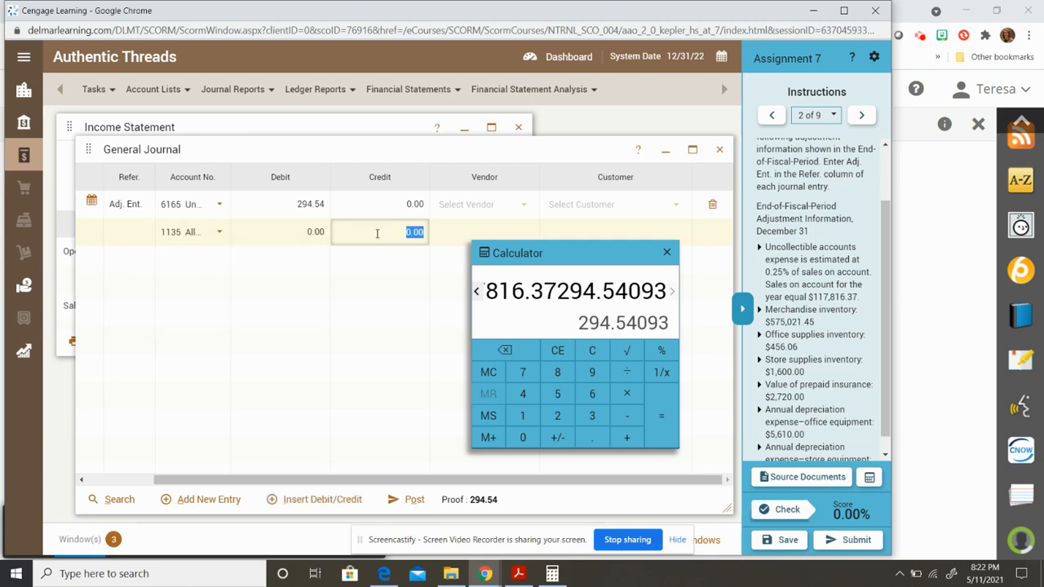
pyautogui.write('294.54')
pyautogui.click(235, 404)
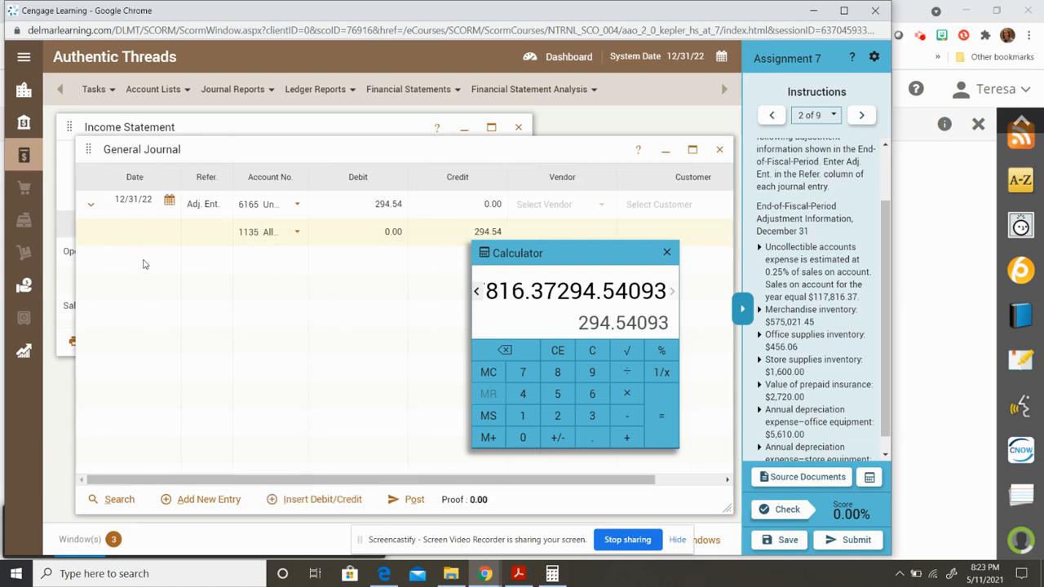
# Close the calculator and post the modified uncollectible accounts entry to the General Ledger
pyautogui.click(666, 254)
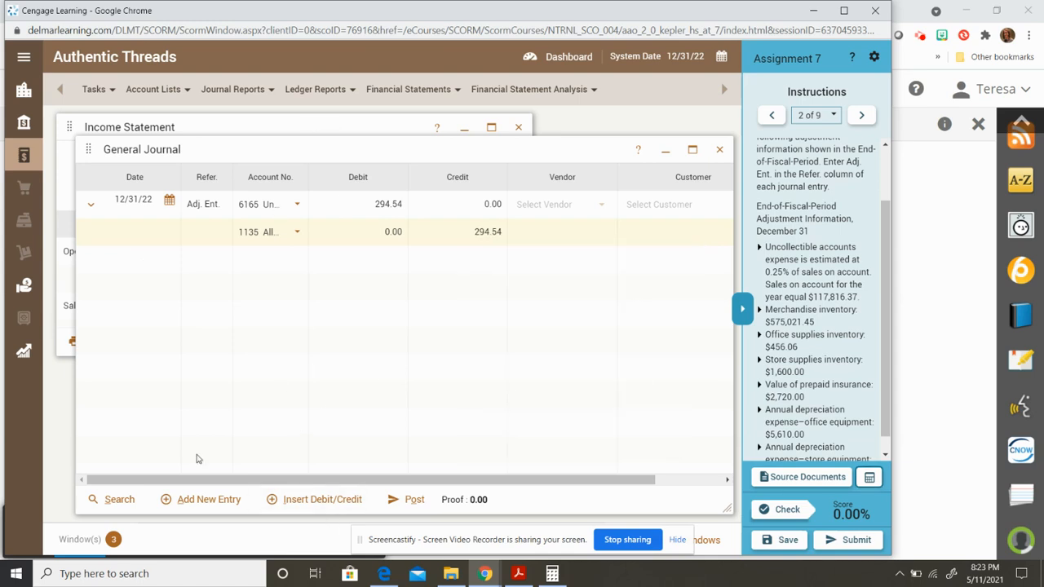
pyautogui.click(131, 539)
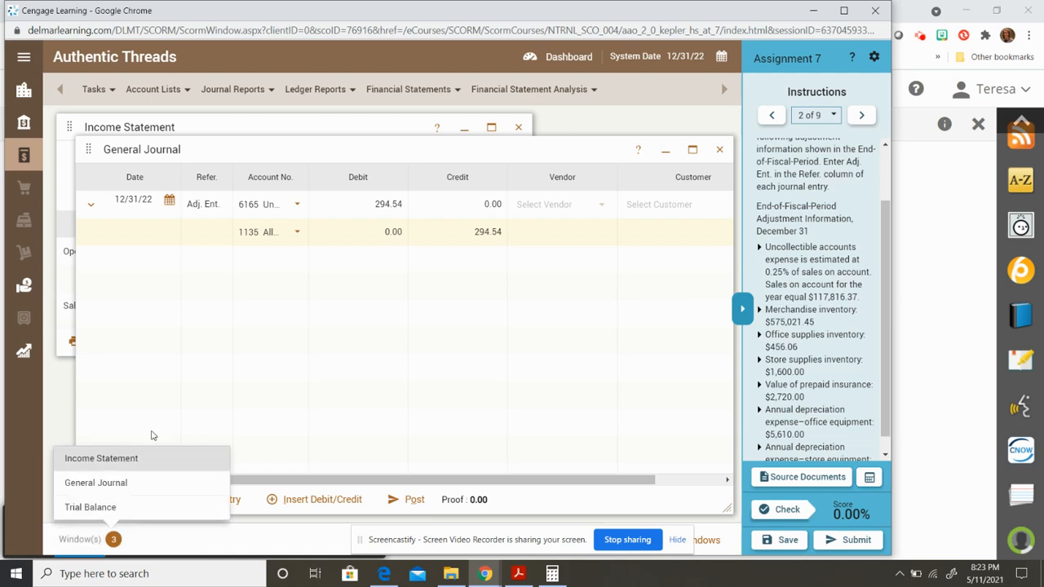
pyautogui.click(128, 508)
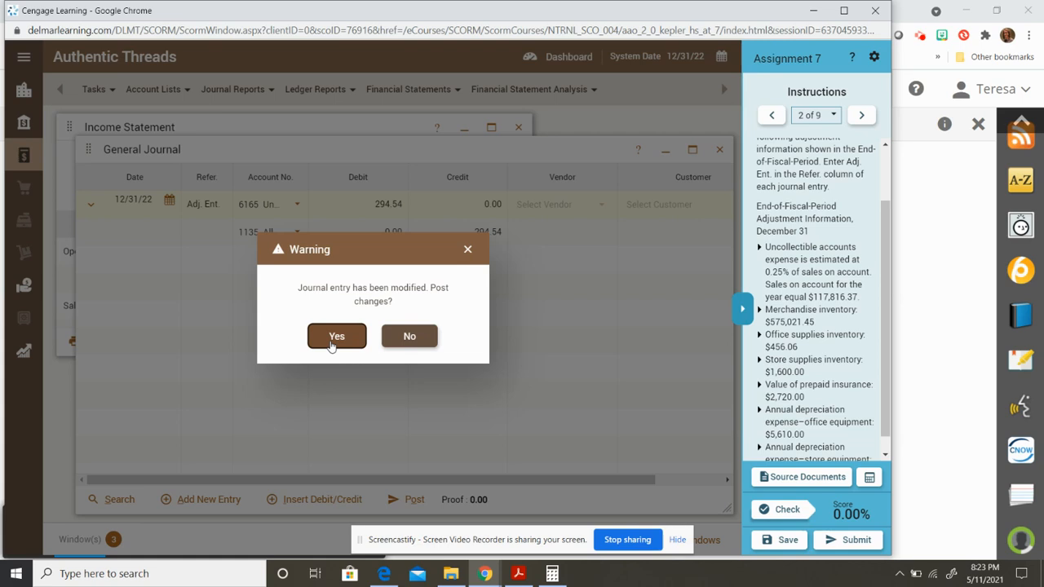
pyautogui.click(334, 337)
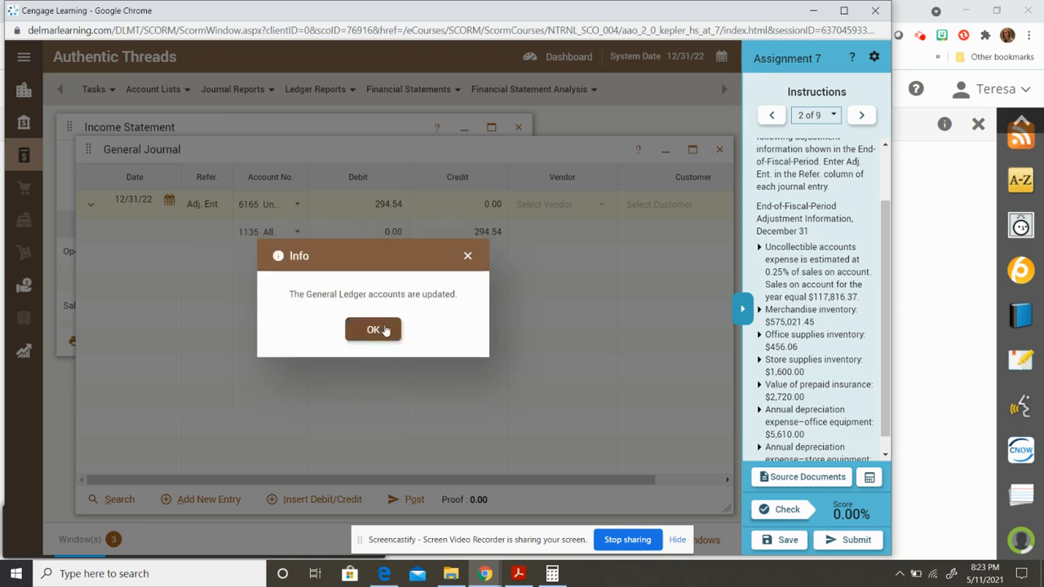
pyautogui.click(374, 329)
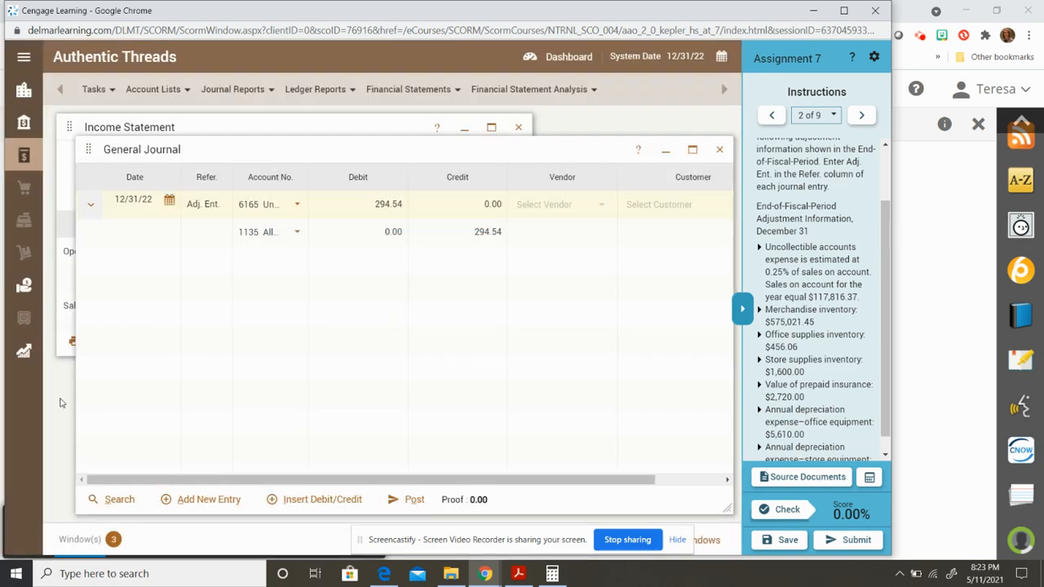
# Open the Trial Balance, calculate 534876.50 minus 575021.45 for the merchandise inventory adjustment, and clear both windows off the journal amounts
pyautogui.click(95, 542)
pyautogui.click(86, 510)
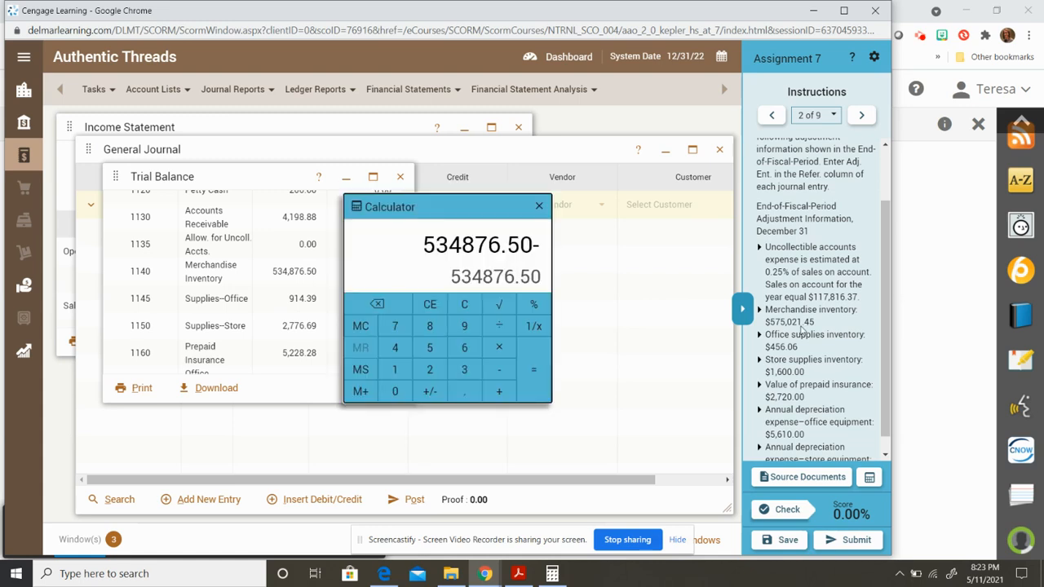
pyautogui.write('575021.45')
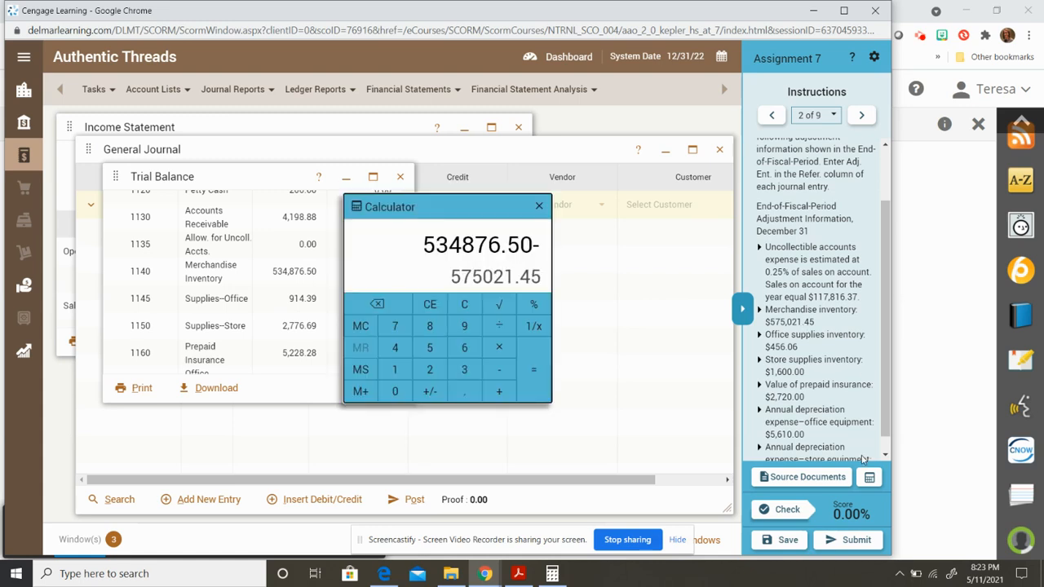
pyautogui.click(531, 389)
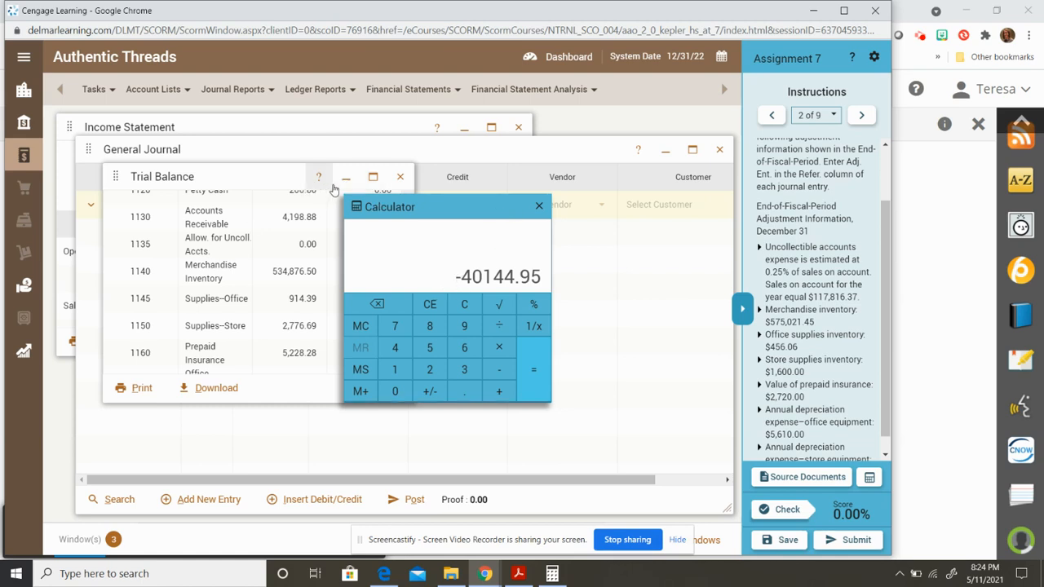
pyautogui.click(344, 178)
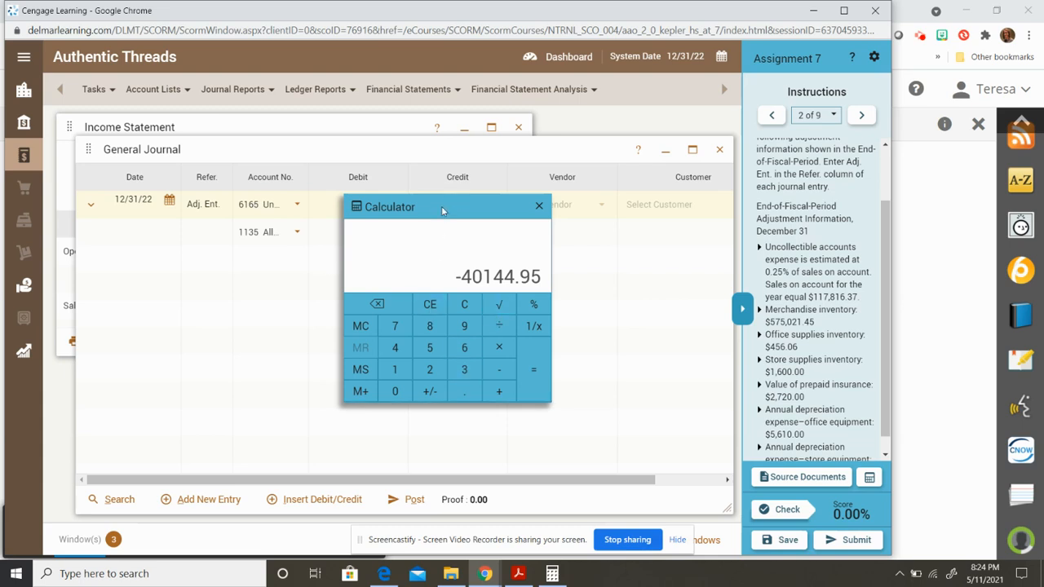
pyautogui.moveTo(442, 205); pyautogui.dragTo(601, 250)
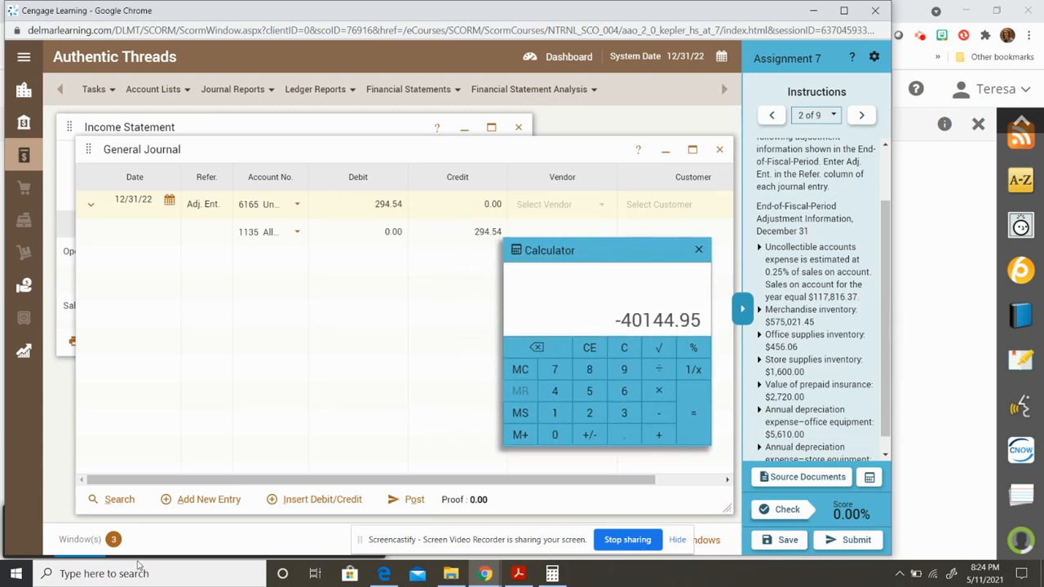
# Insert a line in the General Journal entry debiting 1140 Merchandise Inventory for 40,144.95
pyautogui.click(305, 501)
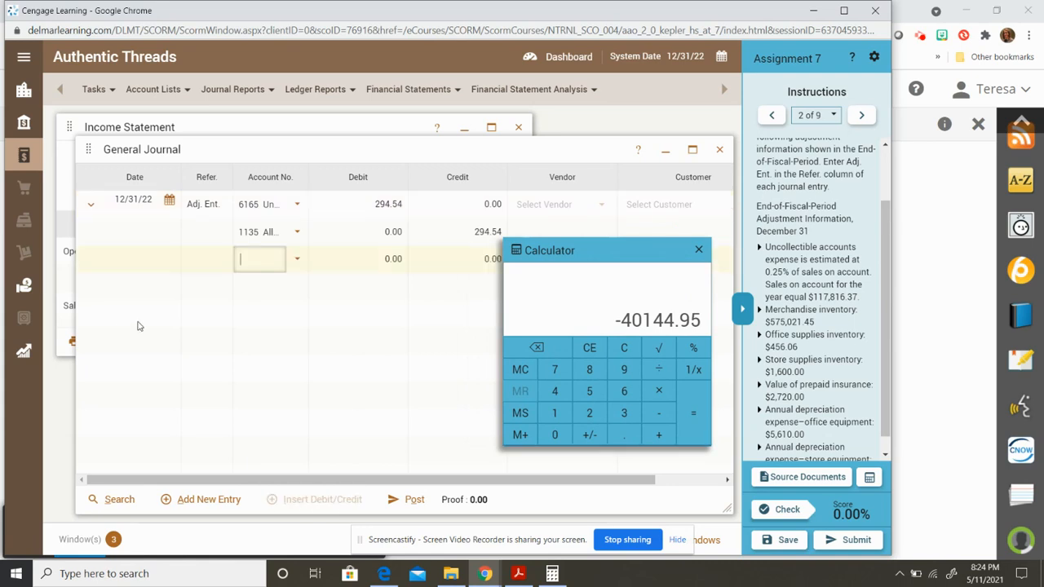
pyautogui.click(271, 263)
pyautogui.click(271, 257)
pyautogui.write('mer')
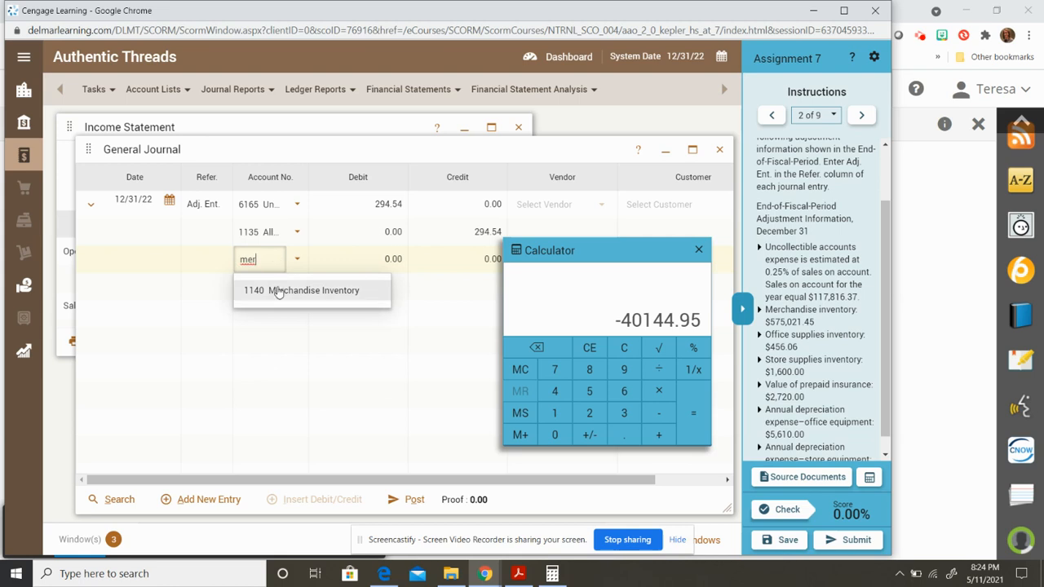
pyautogui.click(279, 291)
pyautogui.click(375, 259)
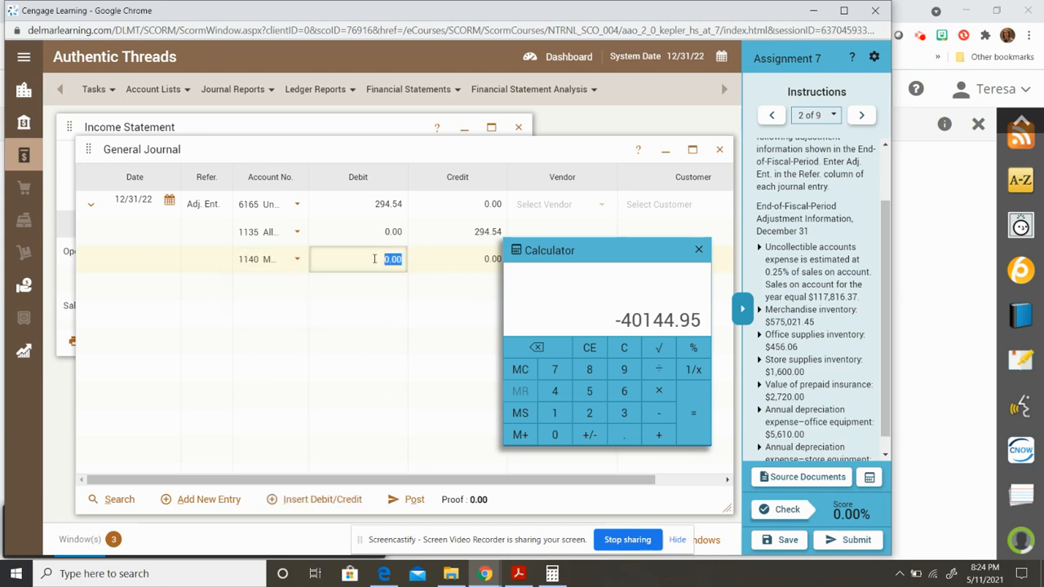
pyautogui.write('40,144.95')
pyautogui.click(280, 299)
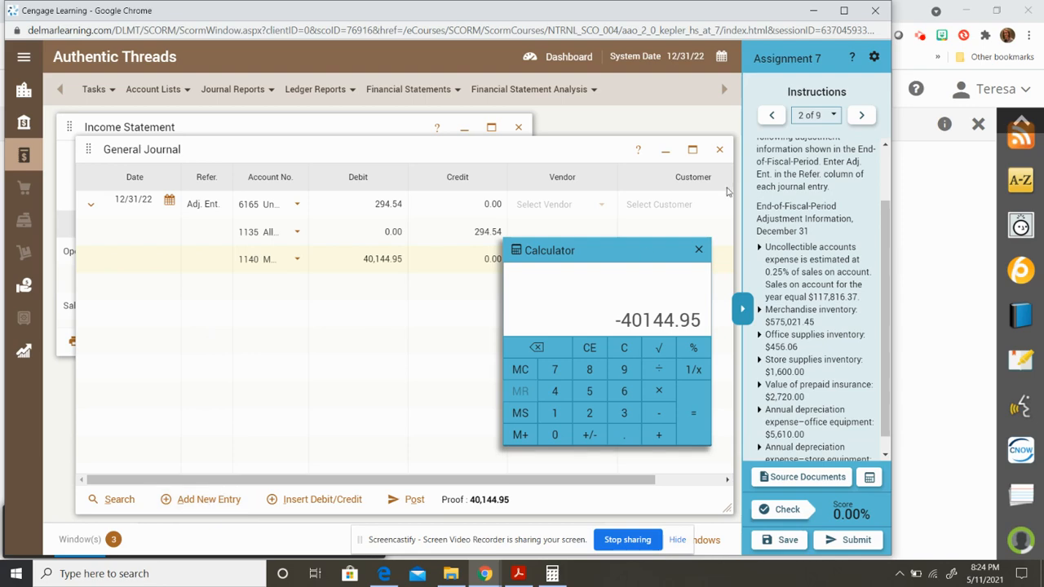
pyautogui.click(919, 37)
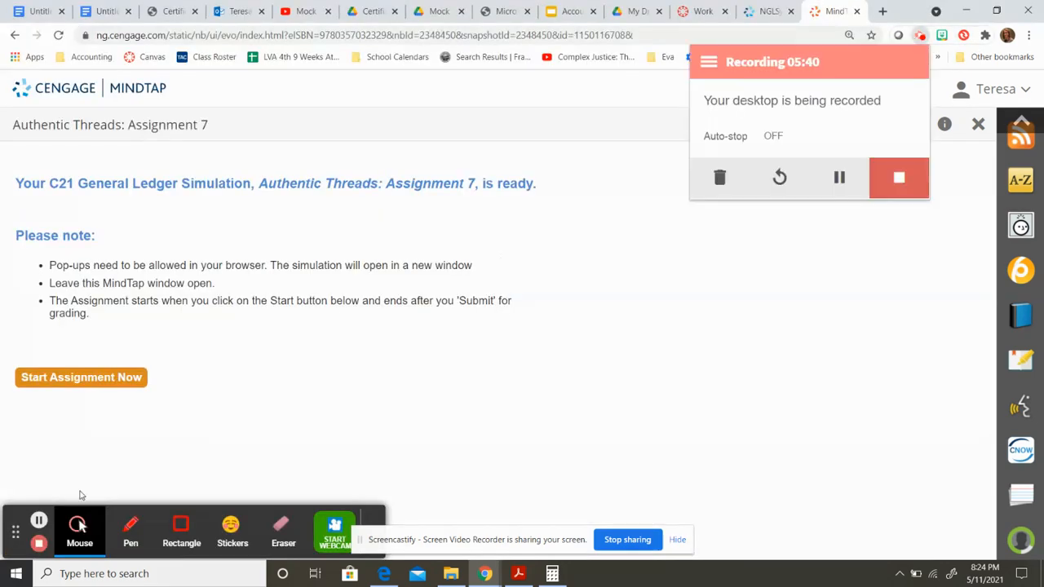
pyautogui.click(40, 520)
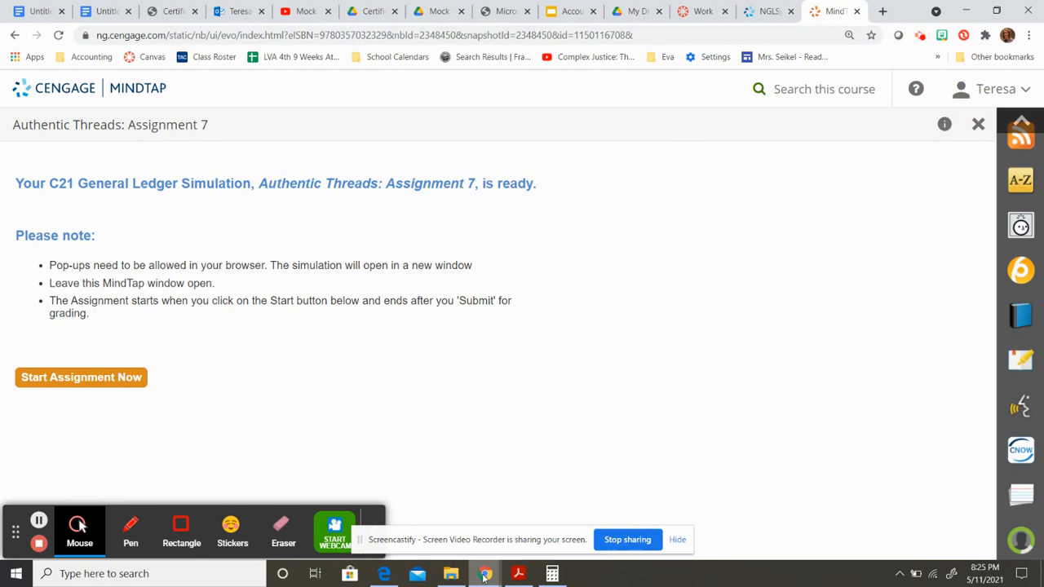
pyautogui.moveTo(486, 575)
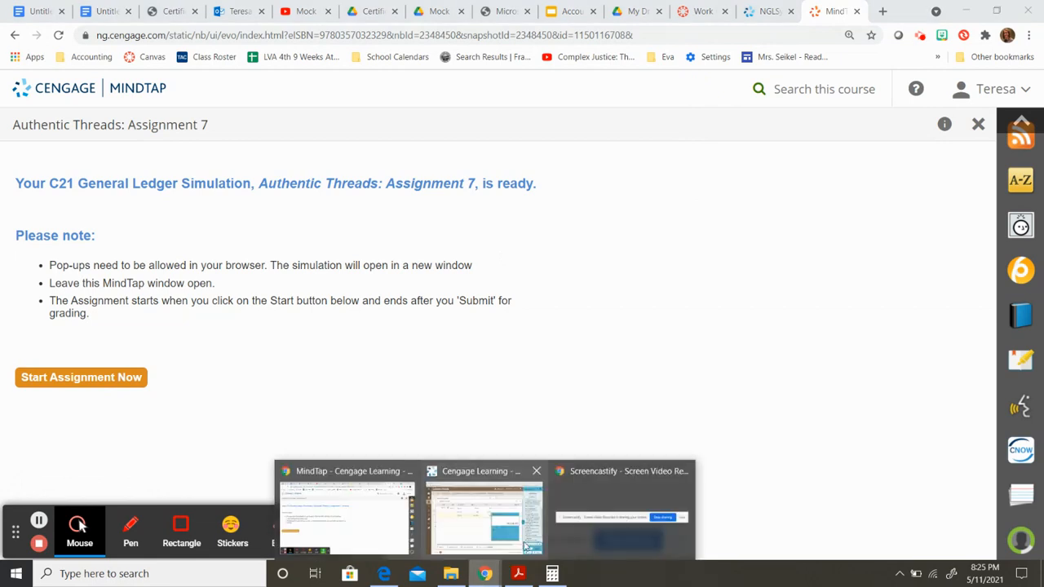
pyautogui.click(526, 539)
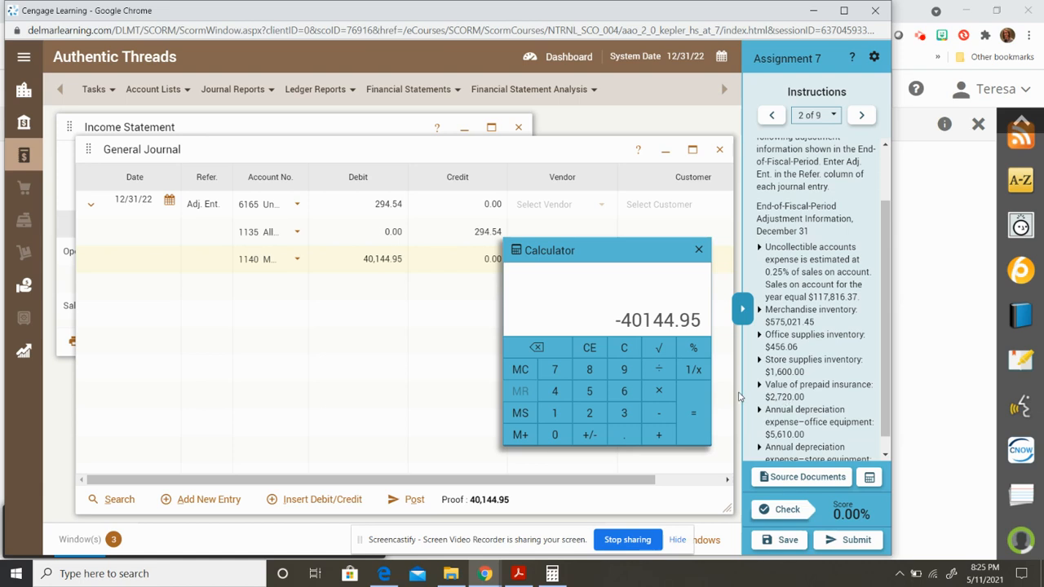
# Close the calculator and review the remaining end-of-fiscal-period adjustments in the instructions
pyautogui.click(699, 251)
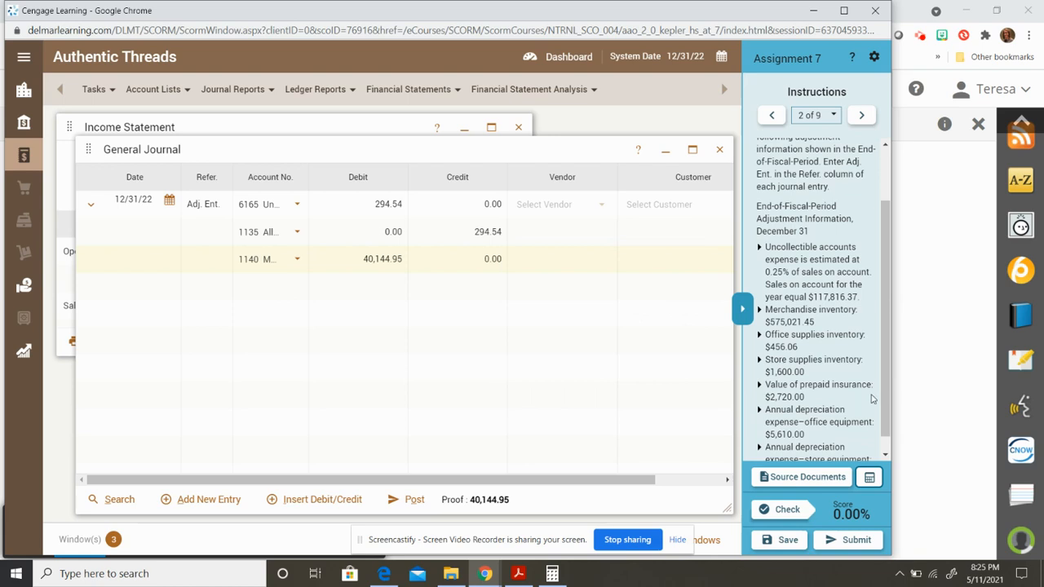
pyautogui.scroll(-1, 871, 399)
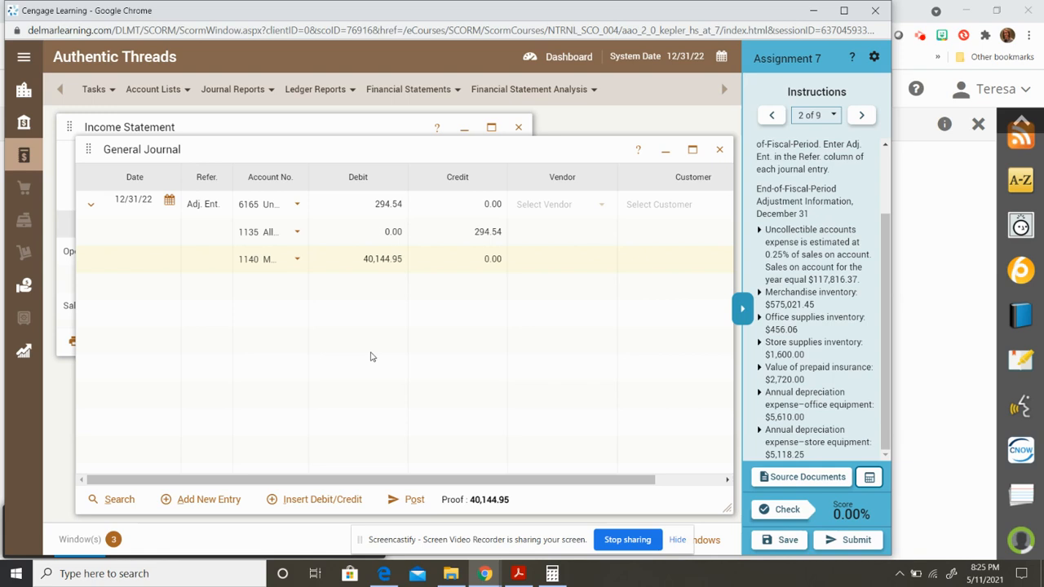
pyautogui.click(919, 38)
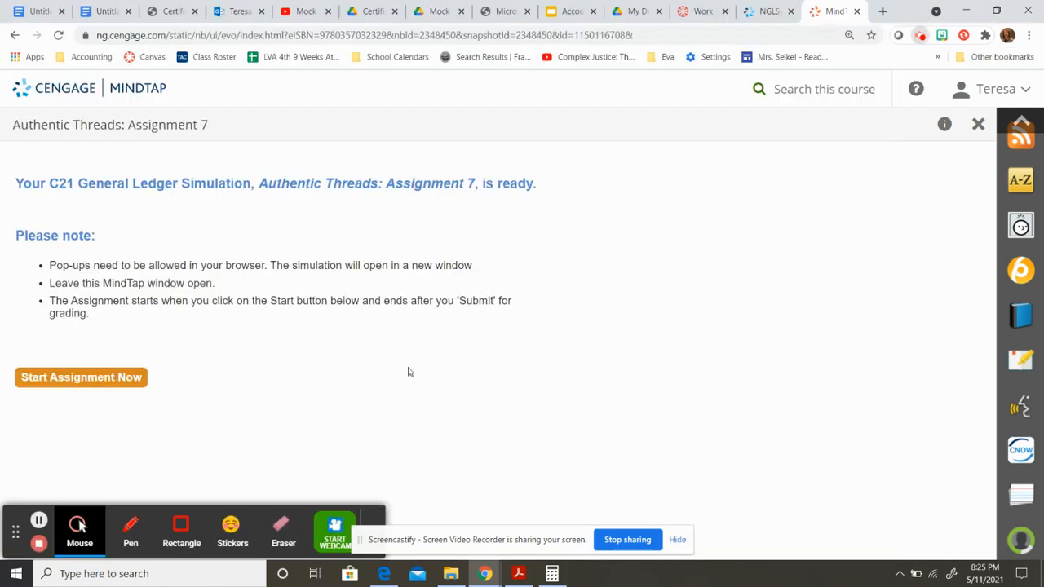
pyautogui.click(39, 520)
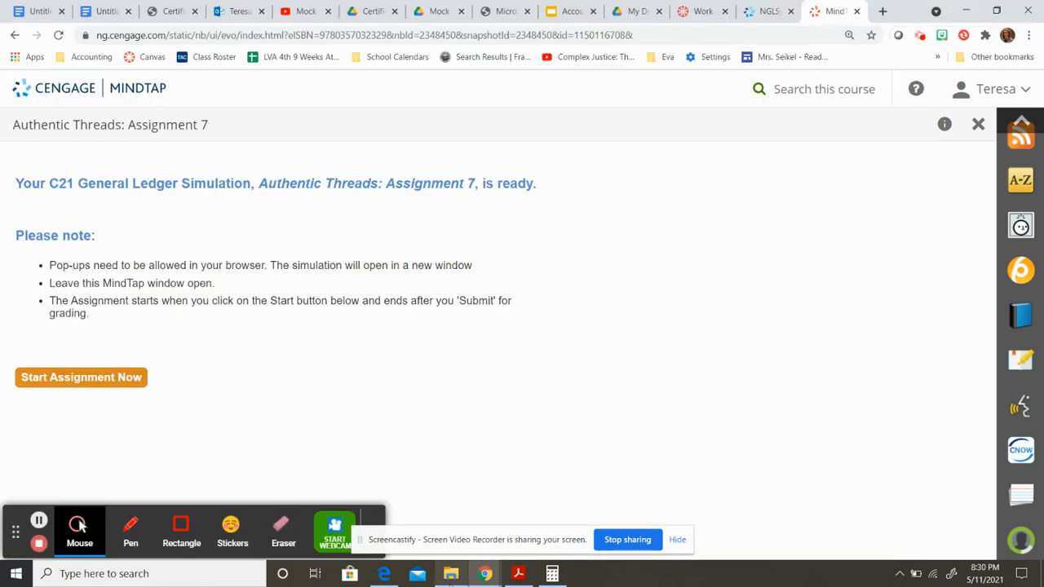
pyautogui.moveTo(509, 557)
pyautogui.click(536, 535)
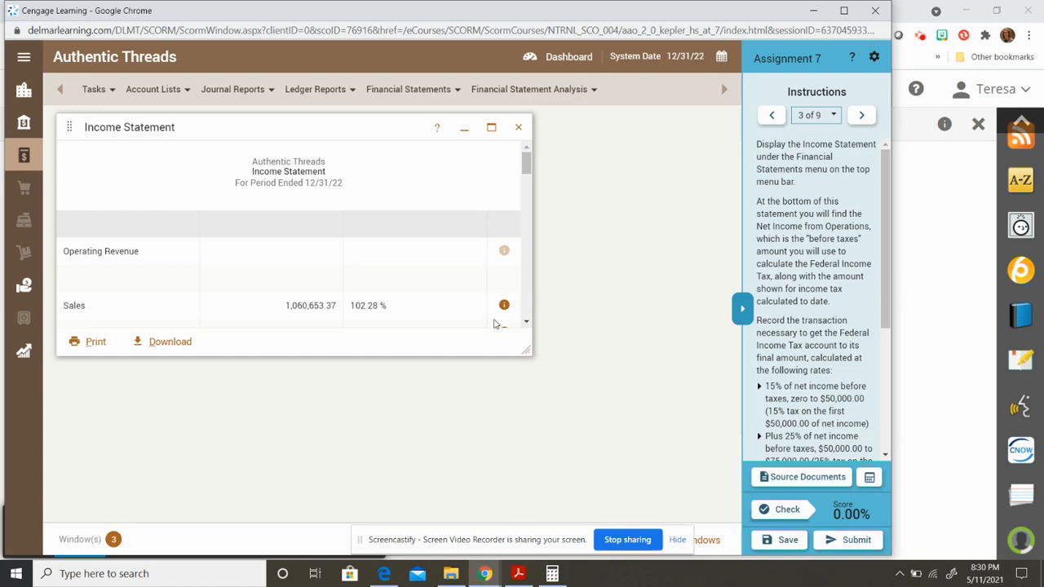
# Review Net Income from Operations and Federal Income Tax Exp. in the maximized Income Statement, read the instructed tax rates, and close the statement
pyautogui.moveTo(387, 102)
pyautogui.click(494, 127)
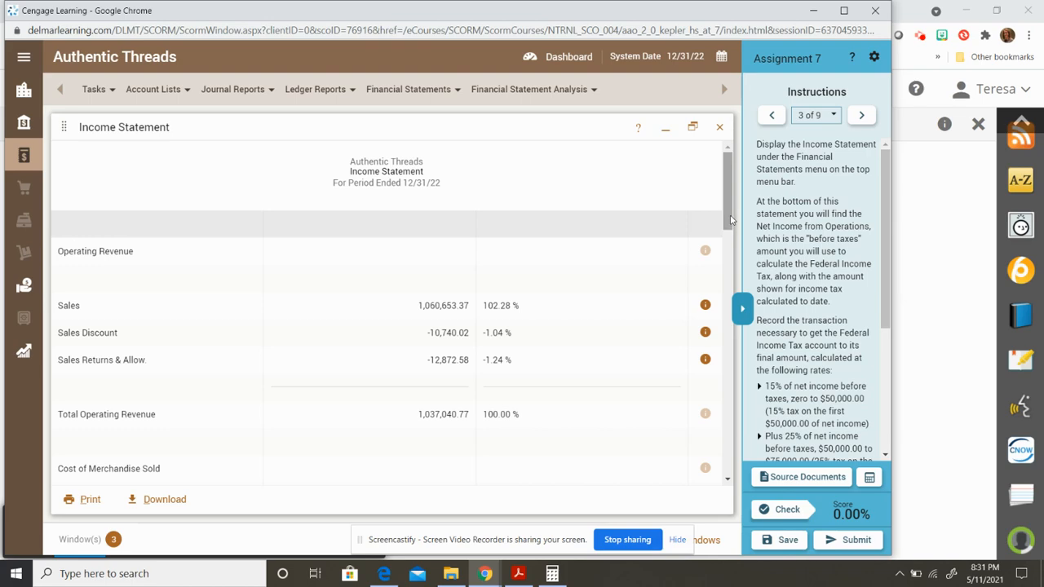
pyautogui.moveTo(732, 220); pyautogui.dragTo(753, 553)
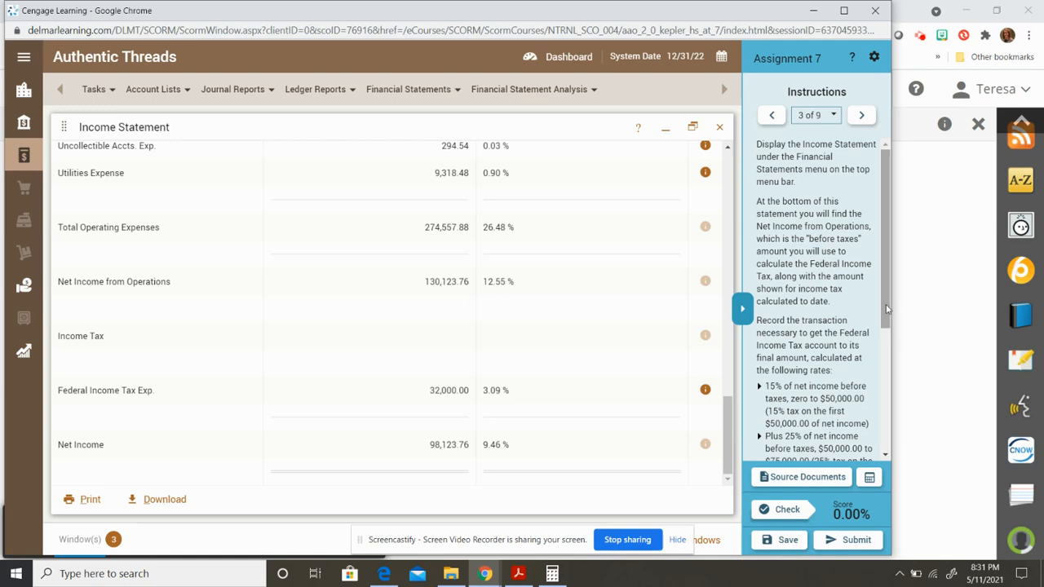
pyautogui.moveTo(889, 308); pyautogui.dragTo(893, 339)
pyautogui.scroll(-3, 812, 237)
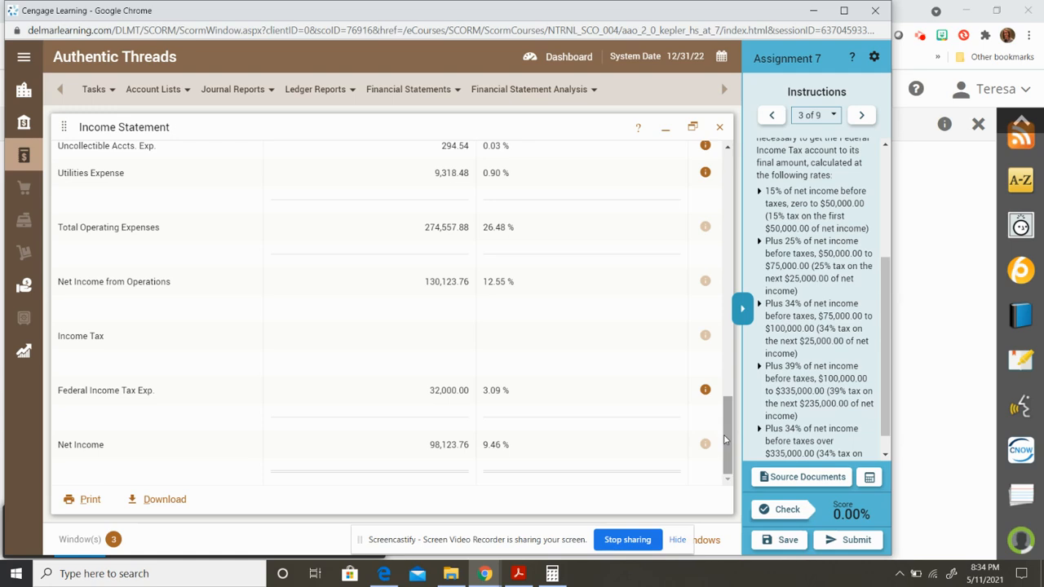
pyautogui.click(718, 131)
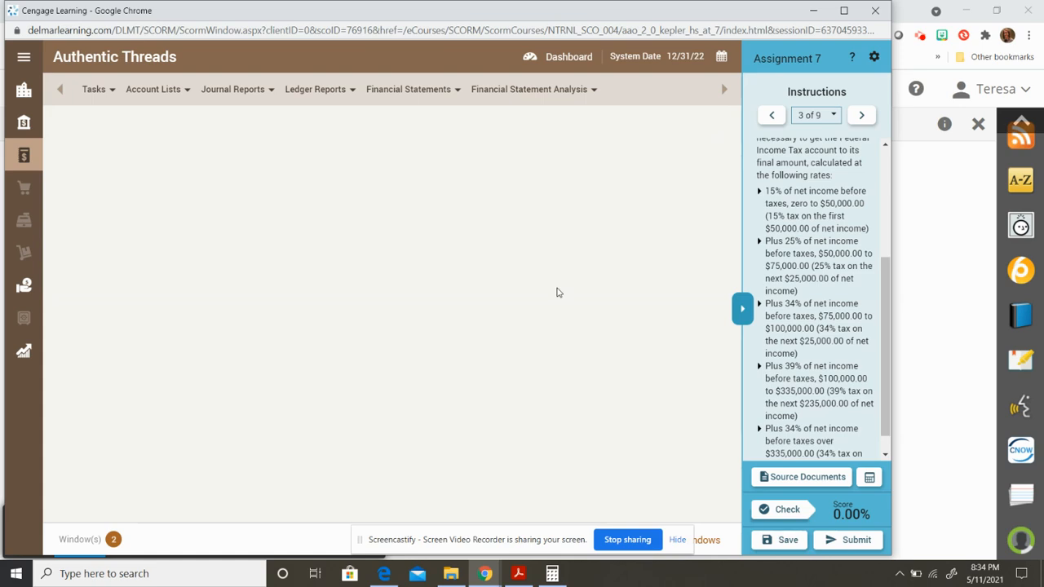
pyautogui.click(95, 86)
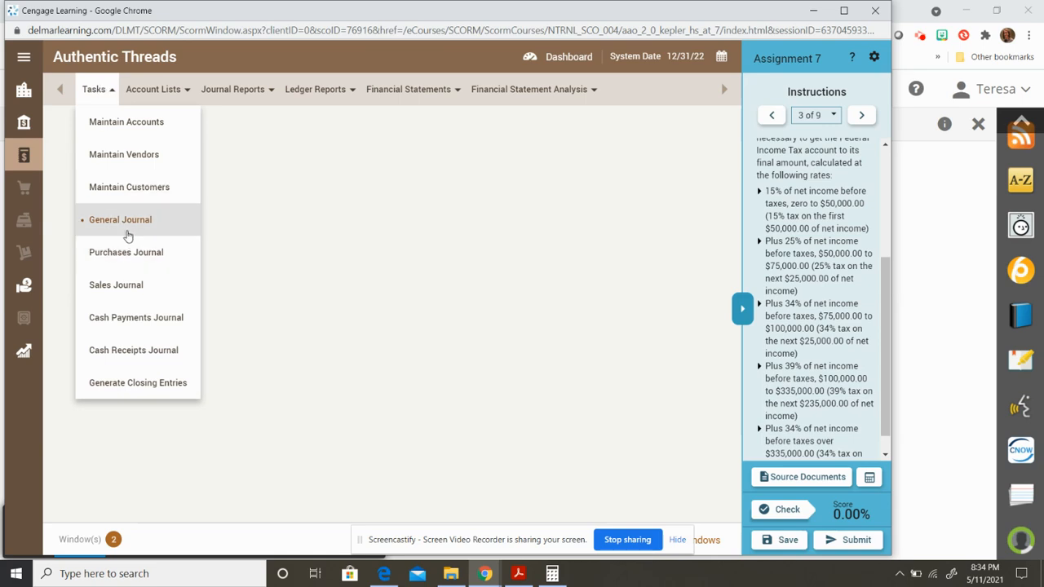
pyautogui.click(127, 233)
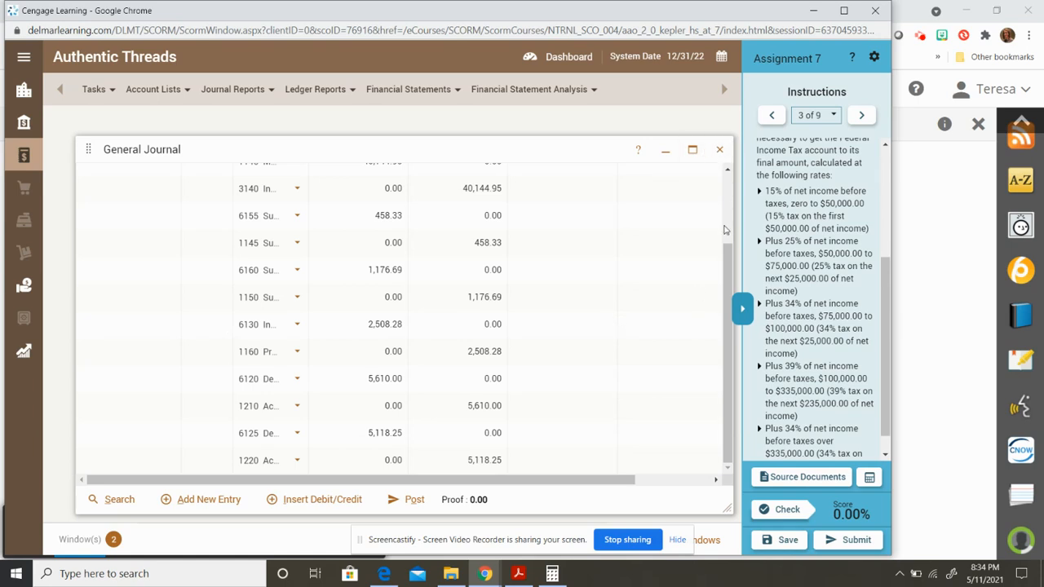
pyautogui.moveTo(726, 262); pyautogui.dragTo(592, 421)
pyautogui.click(298, 501)
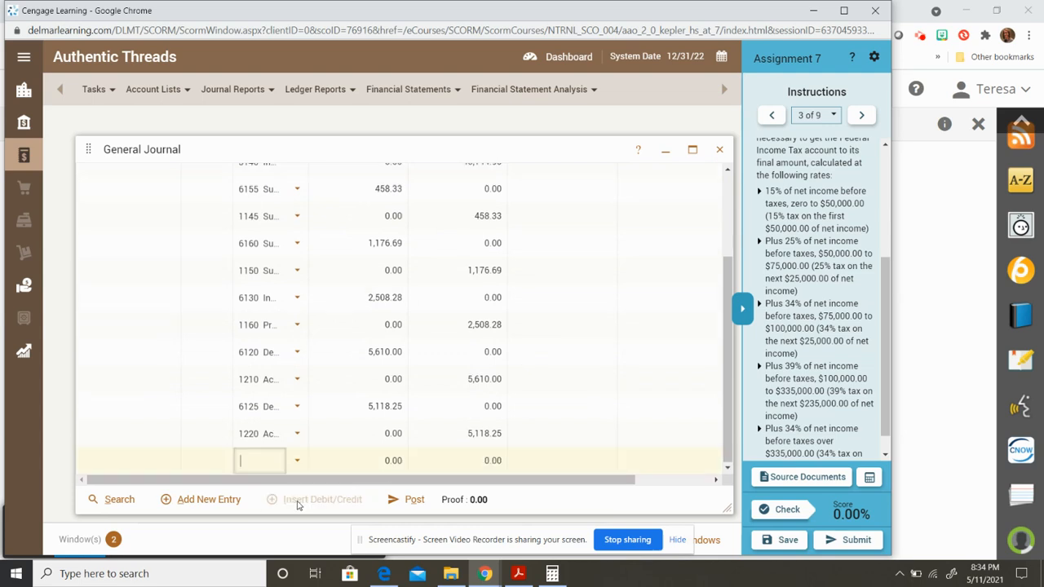
pyautogui.click(223, 499)
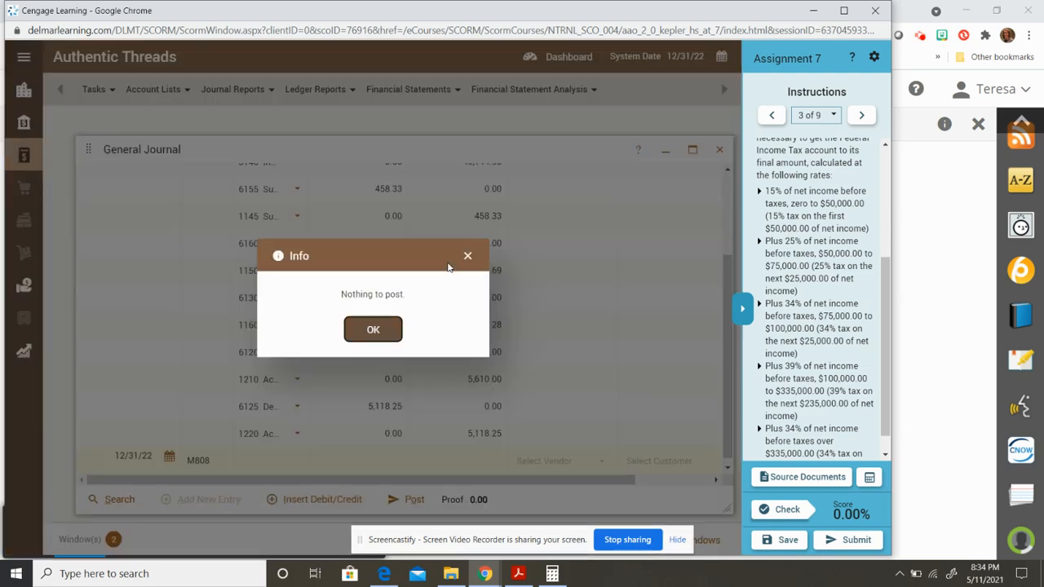
pyautogui.click(468, 257)
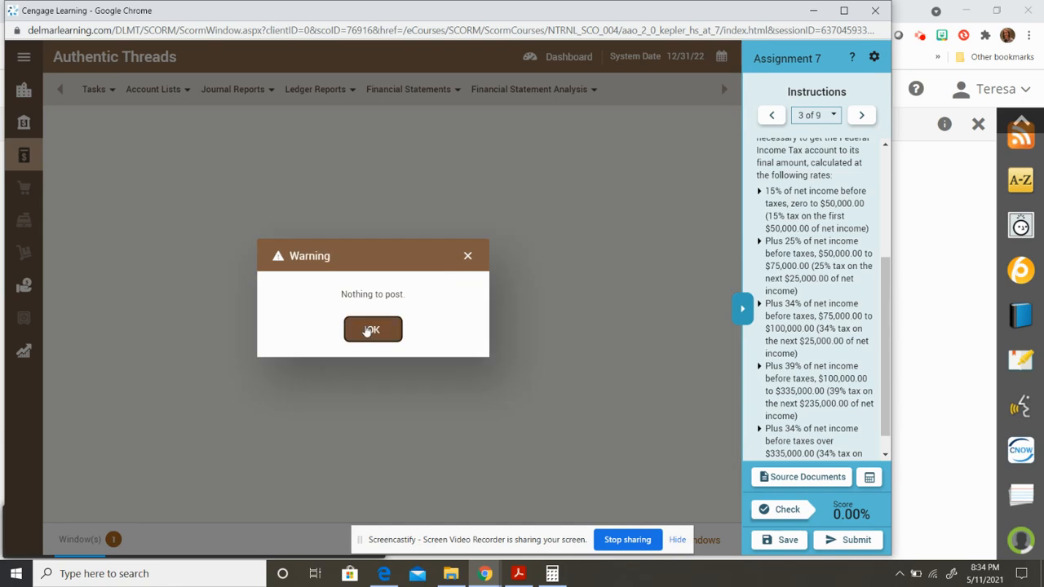
pyautogui.click(371, 331)
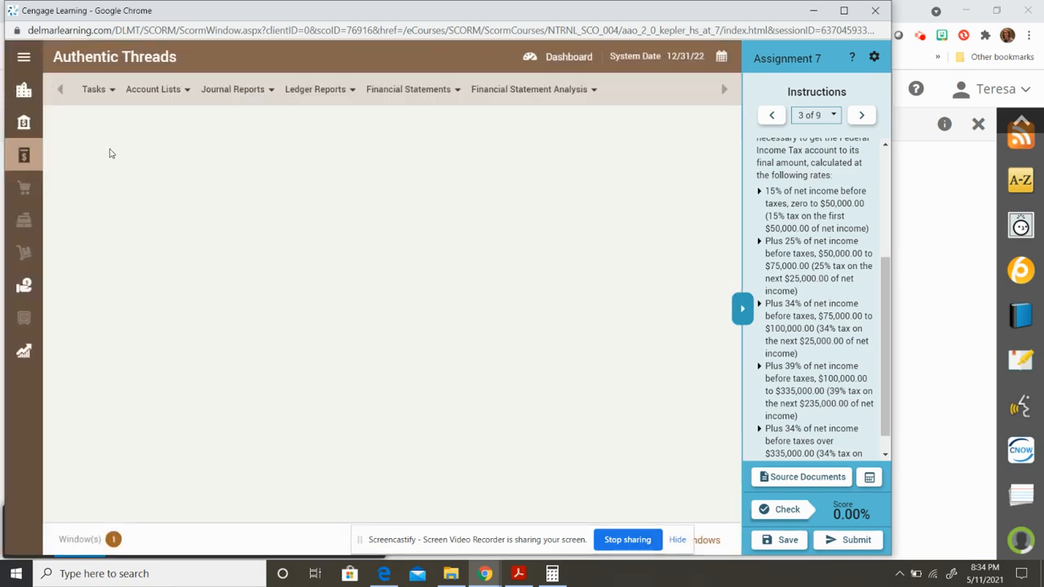
# Read the remaining tax-rate instructions and compare the Trial Balance with the Figure 16 Adjusted Trial Balance in the source documents
pyautogui.click(94, 89)
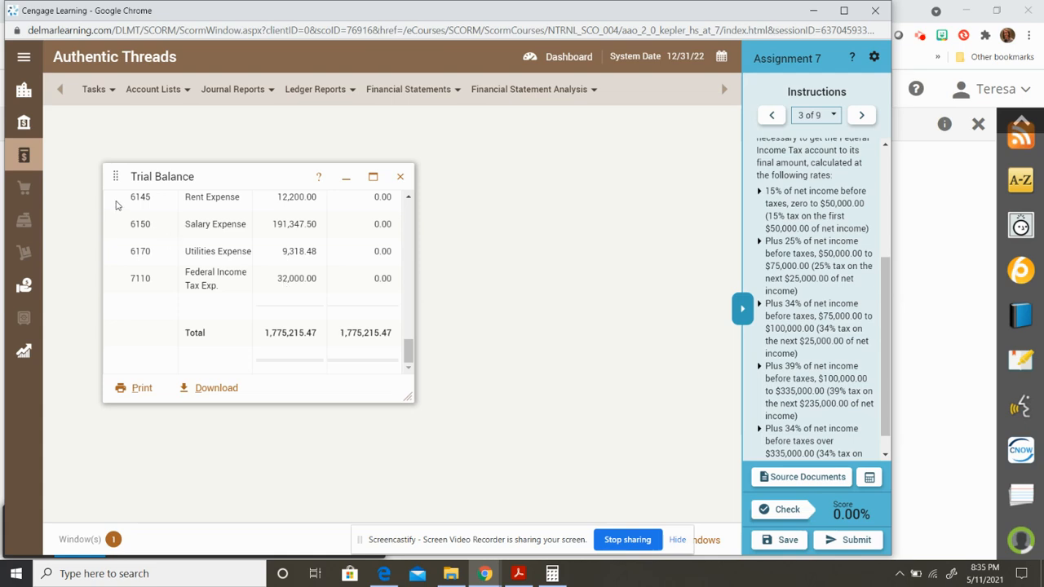
pyautogui.click(82, 97)
pyautogui.scroll(-1, 891, 416)
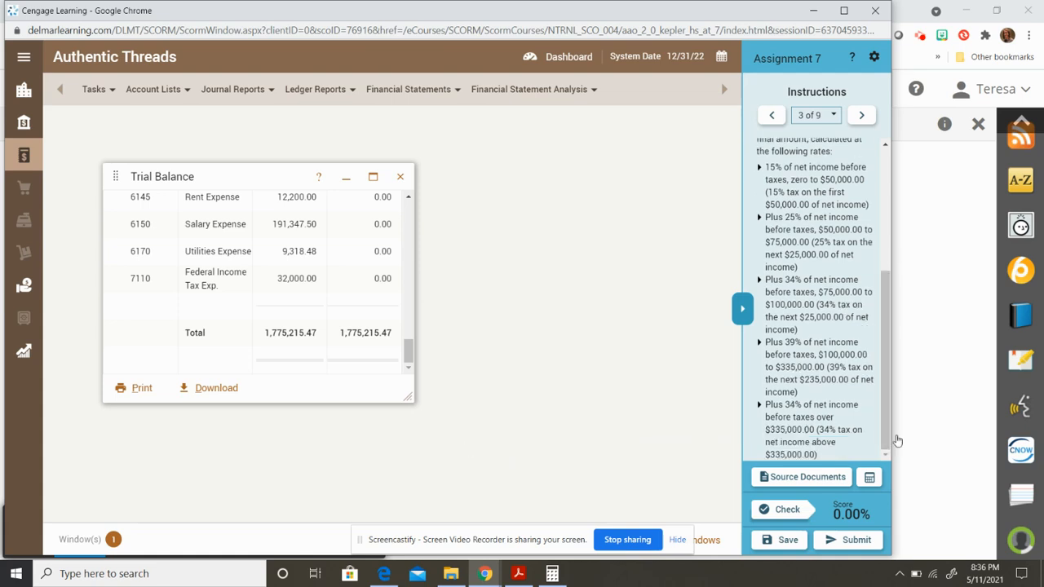
pyautogui.click(861, 117)
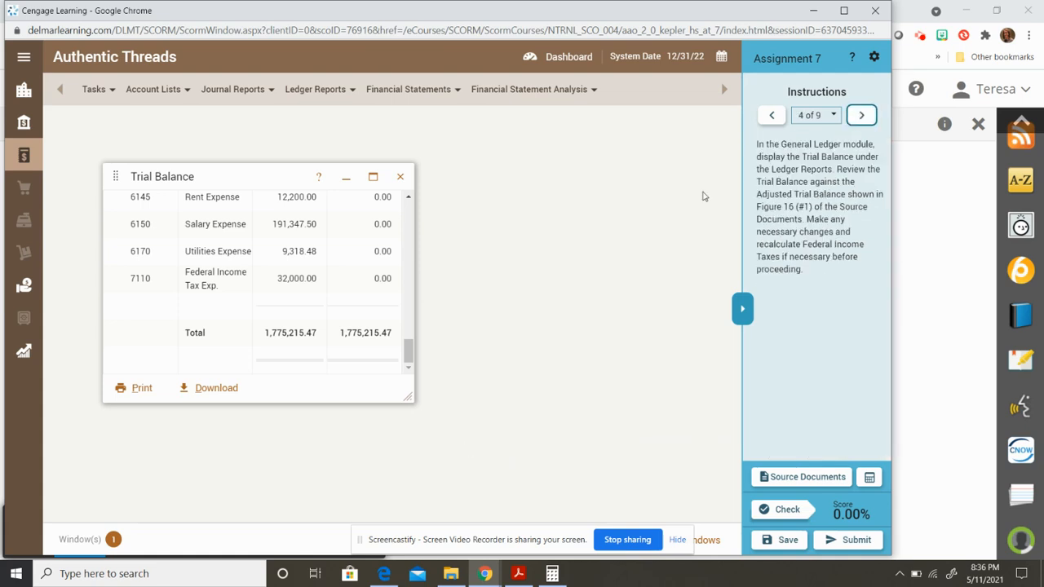
pyautogui.click(795, 478)
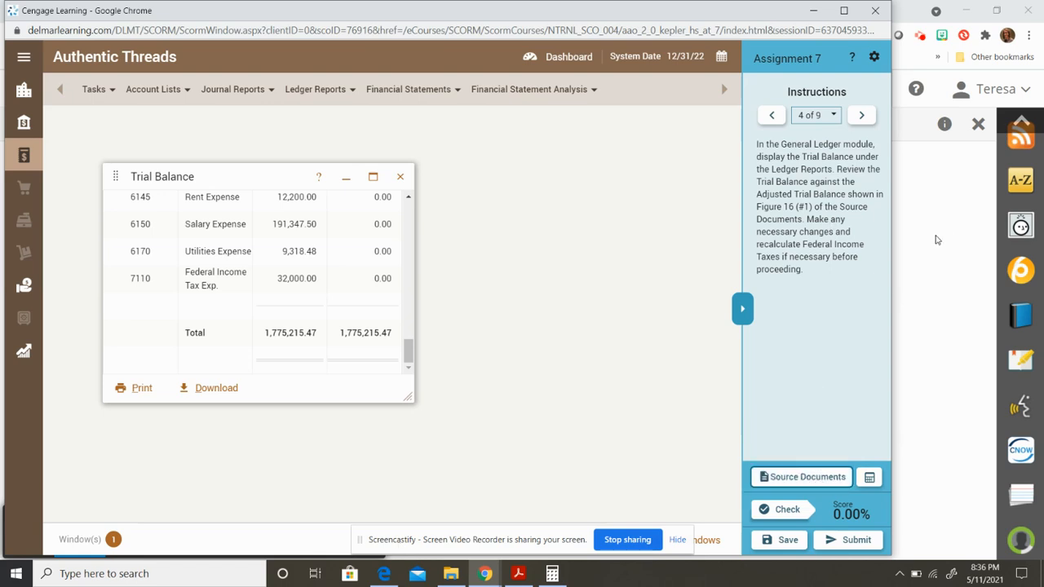
pyautogui.click(920, 37)
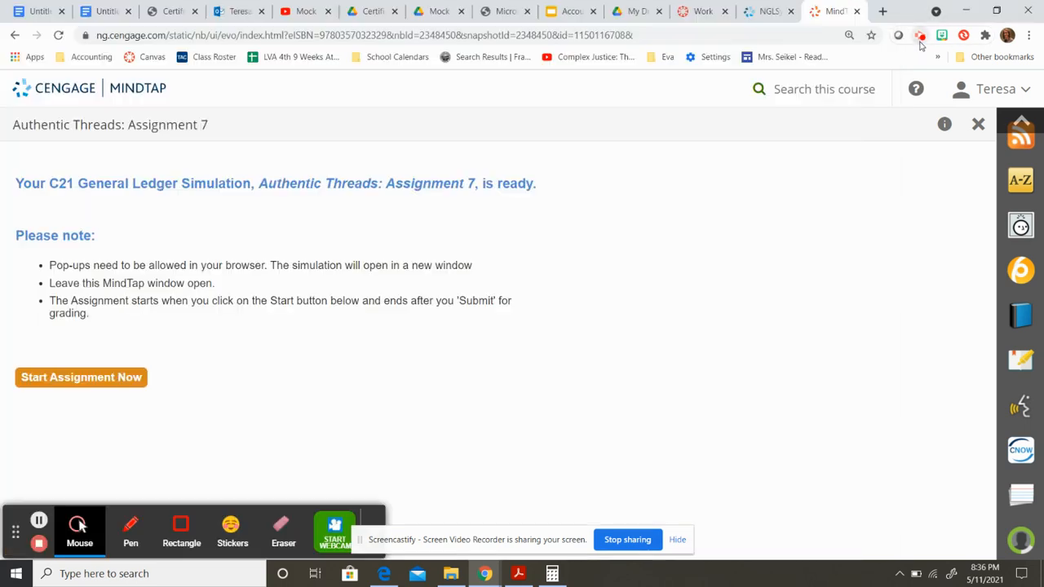
pyautogui.click(38, 521)
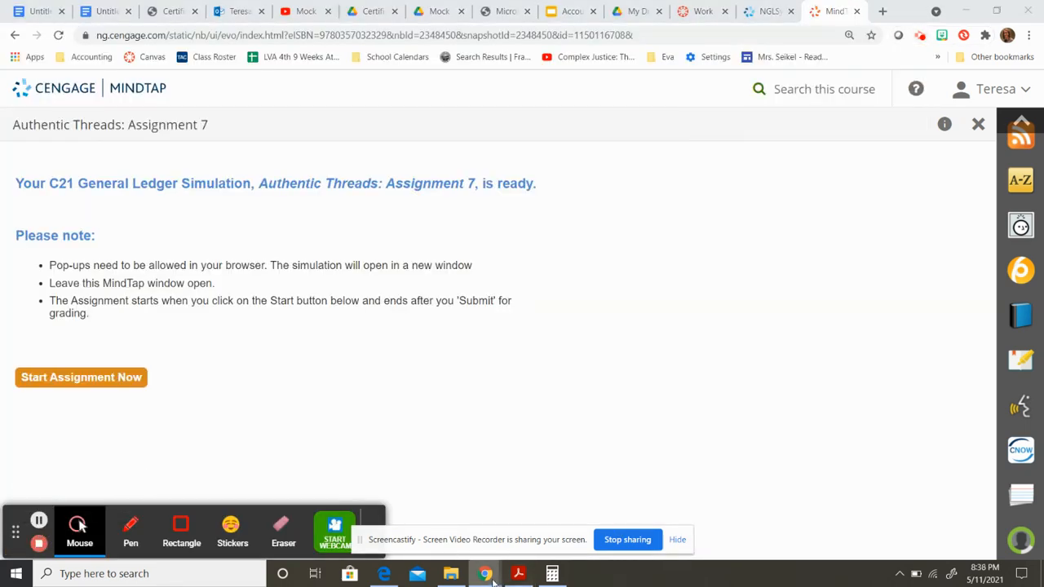
pyautogui.moveTo(493, 581)
pyautogui.click(520, 542)
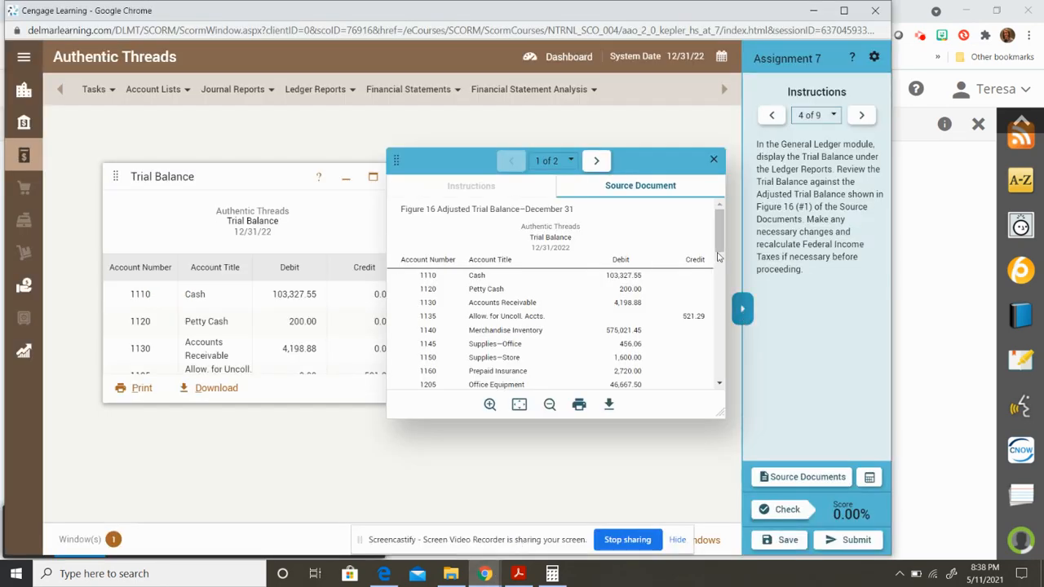
pyautogui.moveTo(716, 253); pyautogui.dragTo(694, 230)
# Advance to instruction 5, display the Income Statement, and save it as the PDF "Cengage Accounting-Income Statement" in Downloads
pyautogui.click(856, 118)
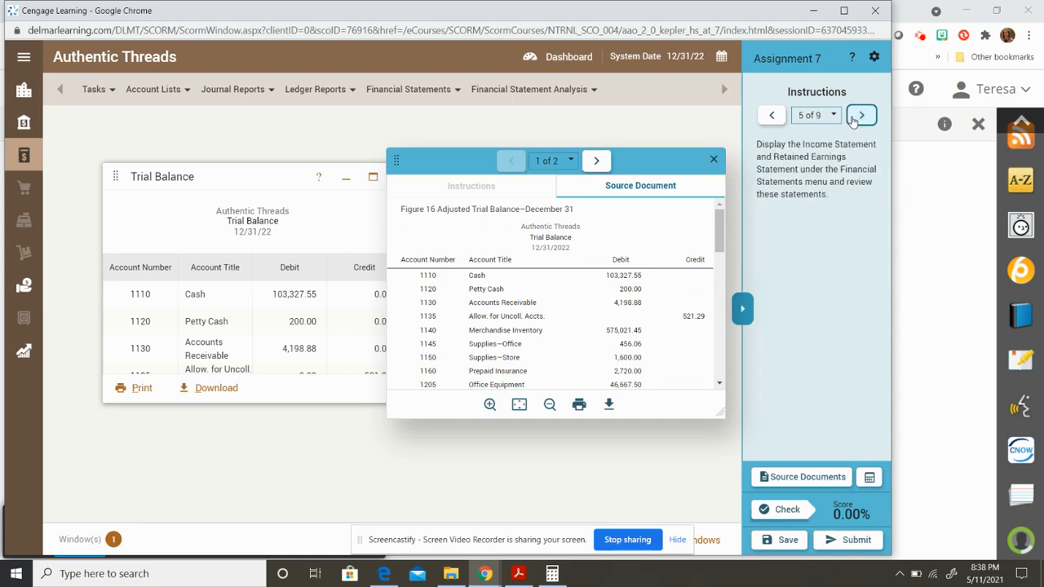
pyautogui.moveTo(411, 85)
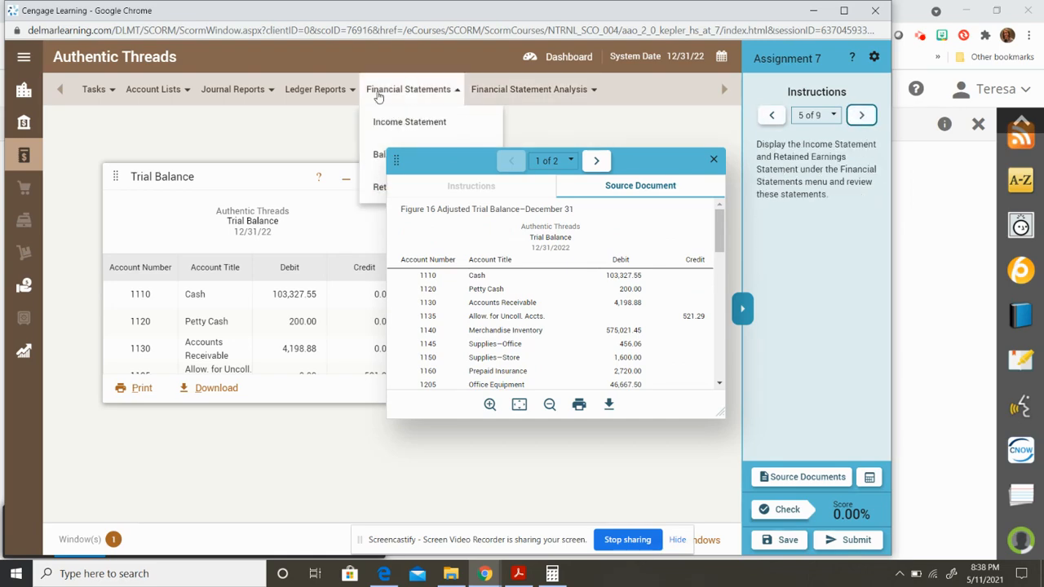
pyautogui.click(390, 122)
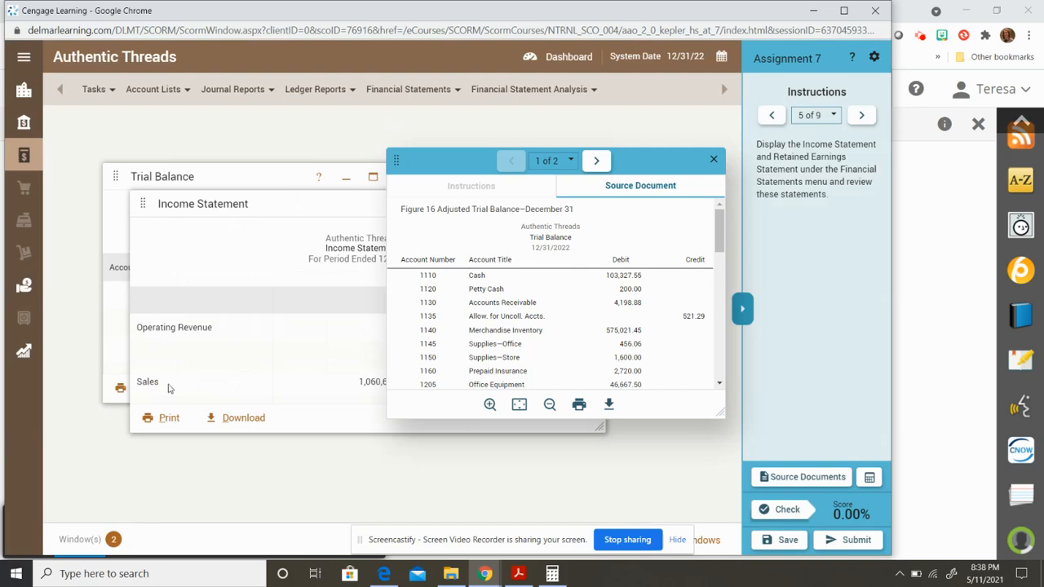
pyautogui.click(714, 159)
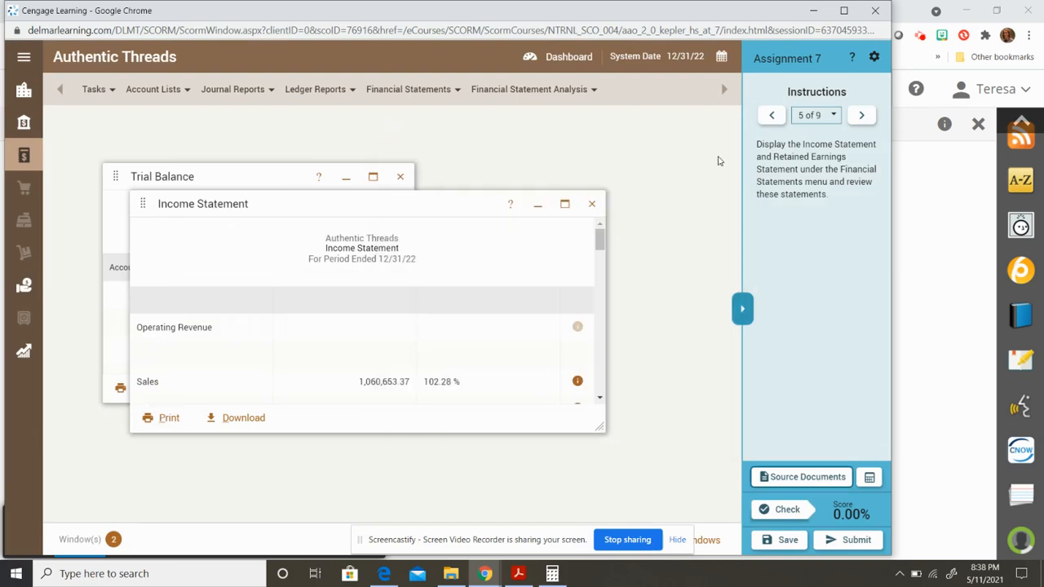
pyautogui.click(161, 418)
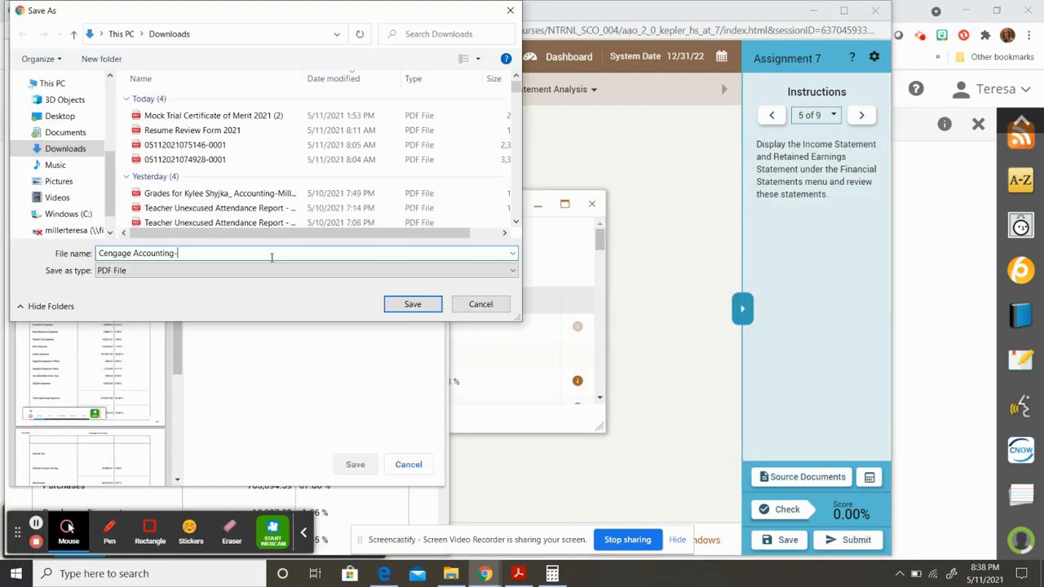
pyautogui.write('Income Sta')
pyautogui.write('tement')
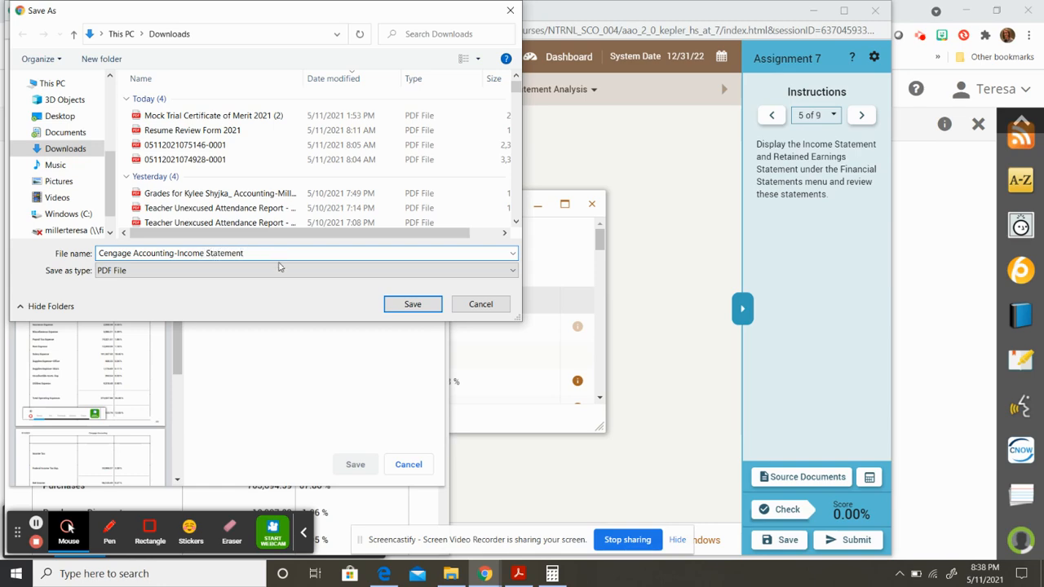
pyautogui.click(415, 305)
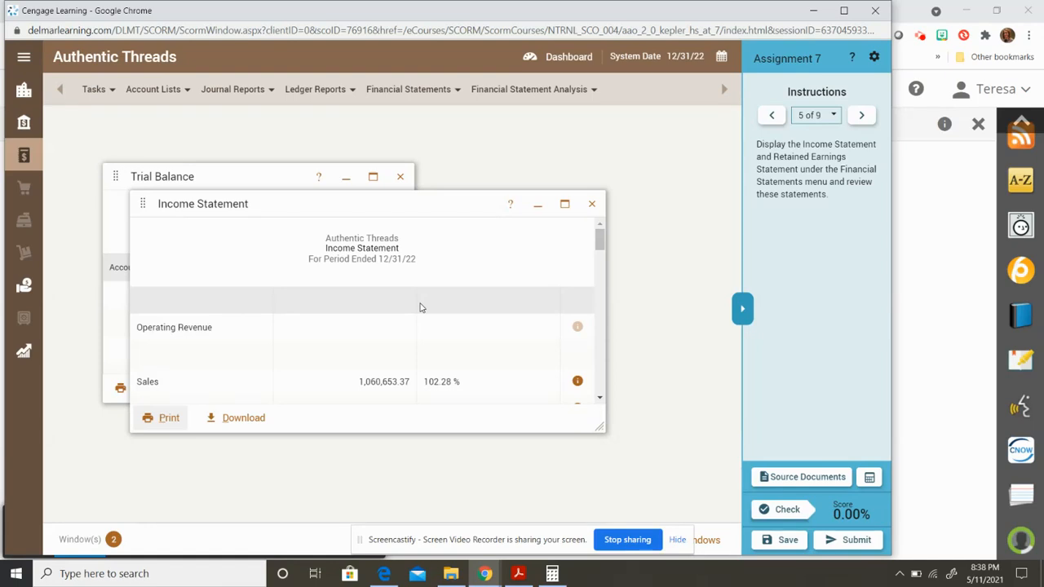
# Display the Retained Earnings Statement and save it as the PDF "Cengage Accounting-Retained Earnings" in Downloads
pyautogui.moveTo(399, 98)
pyautogui.click(400, 184)
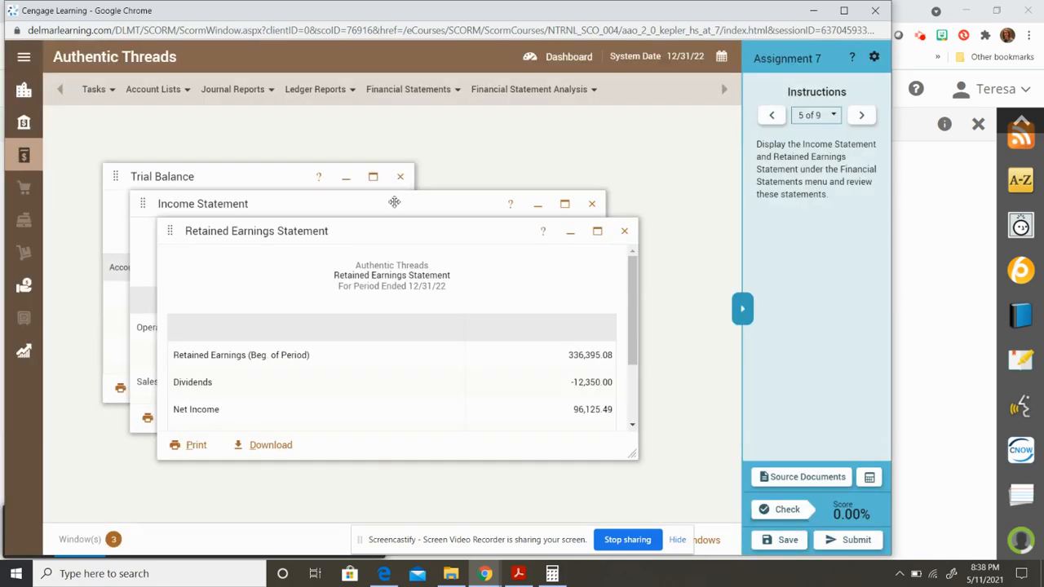
pyautogui.click(192, 446)
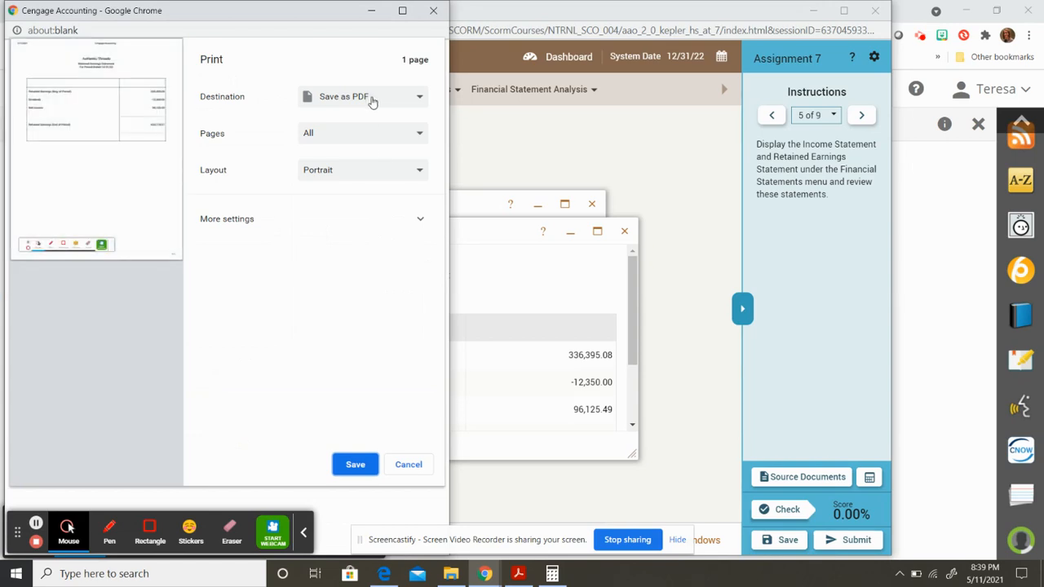
pyautogui.click(353, 468)
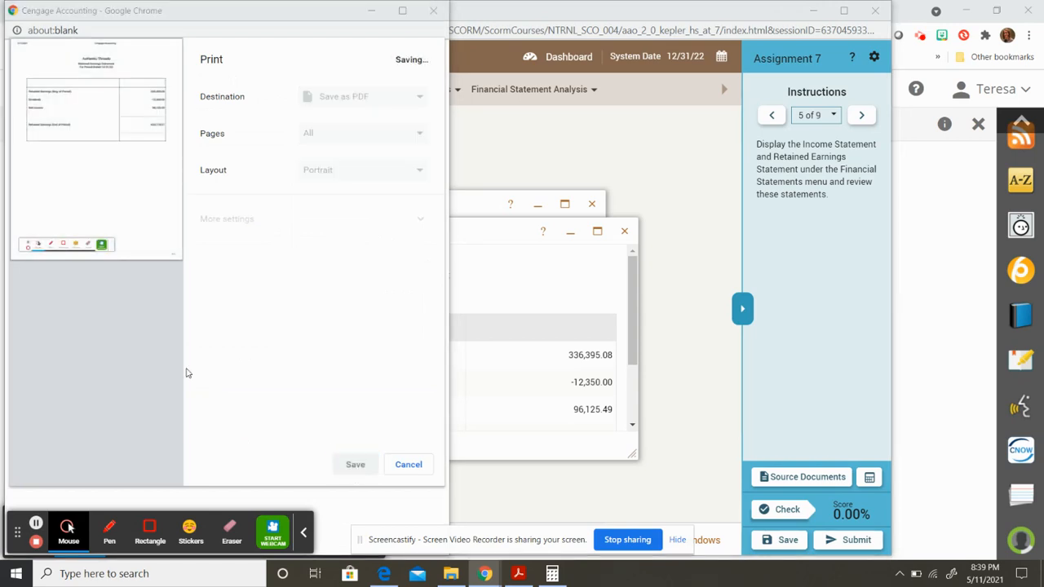
pyautogui.click(190, 255)
pyautogui.write('-')
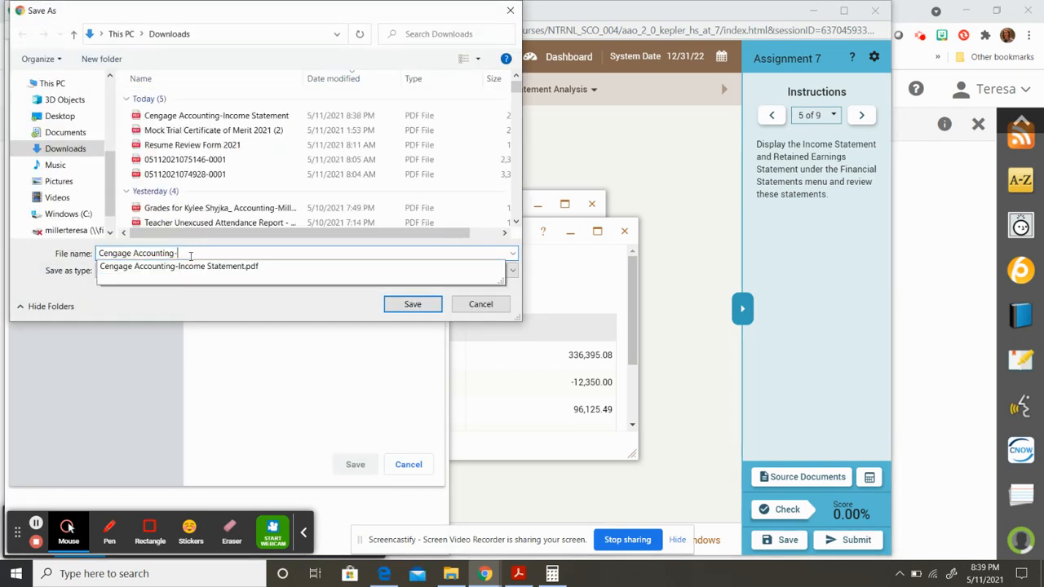
pyautogui.write('Retained Earnings')
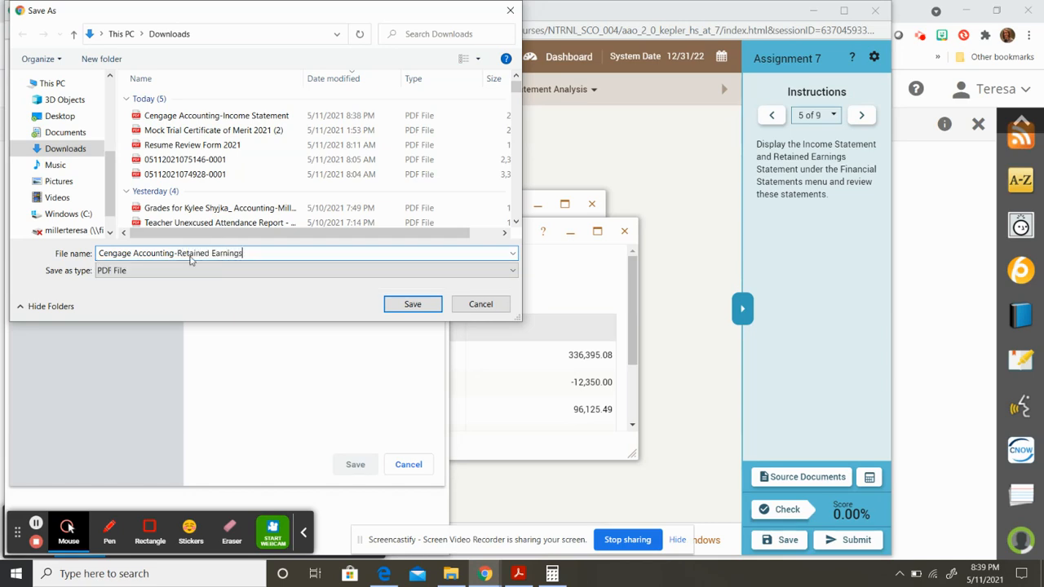
pyautogui.click(409, 311)
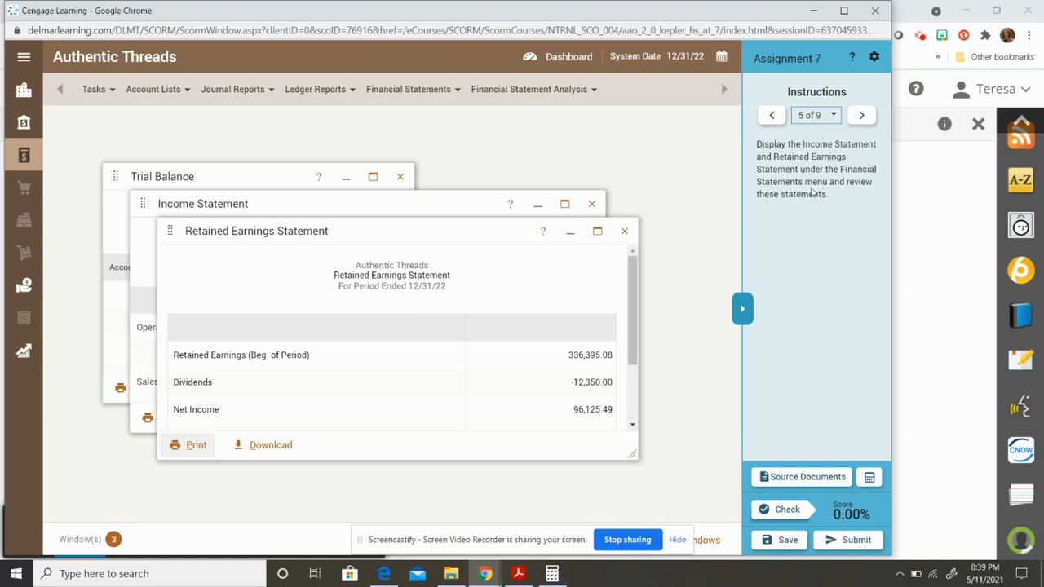
# Advance to instruction 6 and close the Retained Earnings Statement, Income Statement, and Trial Balance
pyautogui.click(861, 115)
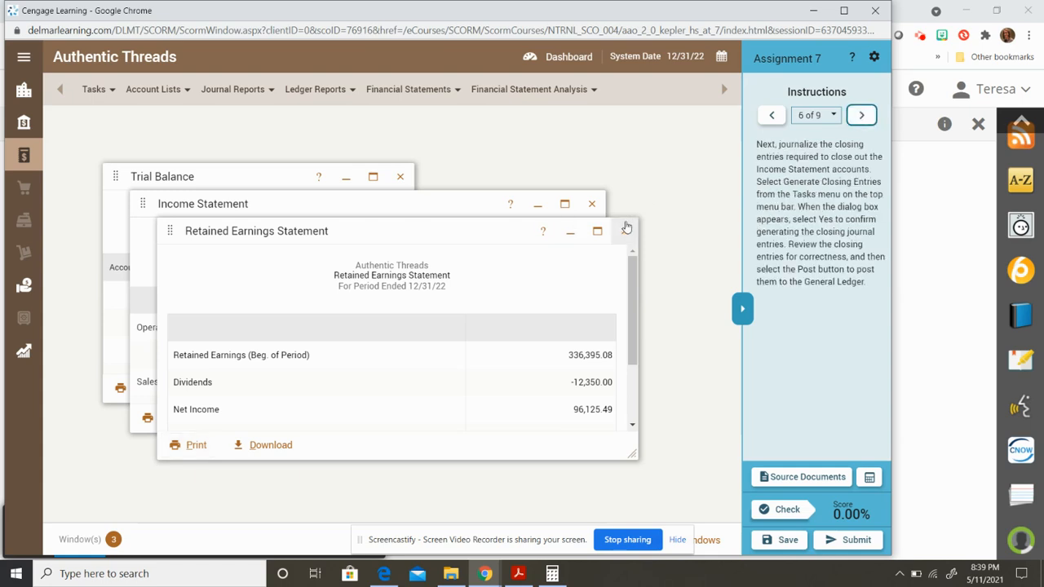
pyautogui.click(626, 230)
pyautogui.click(593, 204)
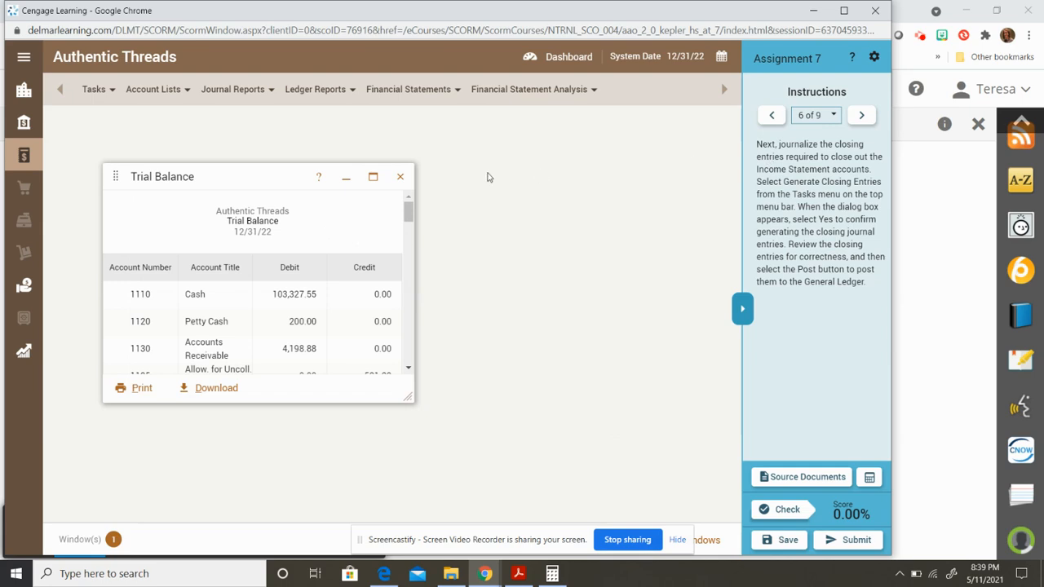
pyautogui.click(397, 176)
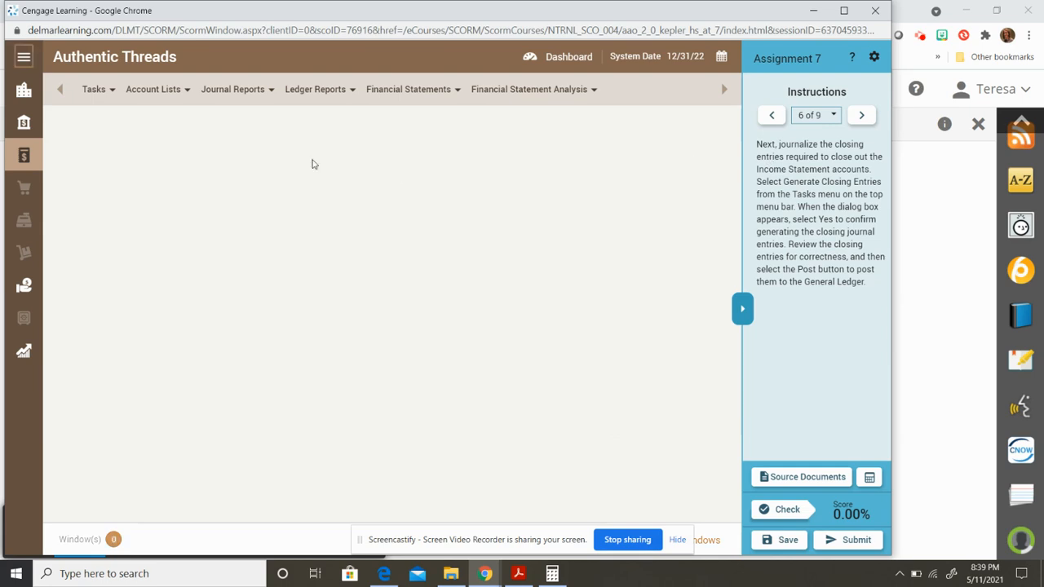
# Generate the closing journal entries and review them down to the dividends and Retained Earnings lines
pyautogui.click(108, 91)
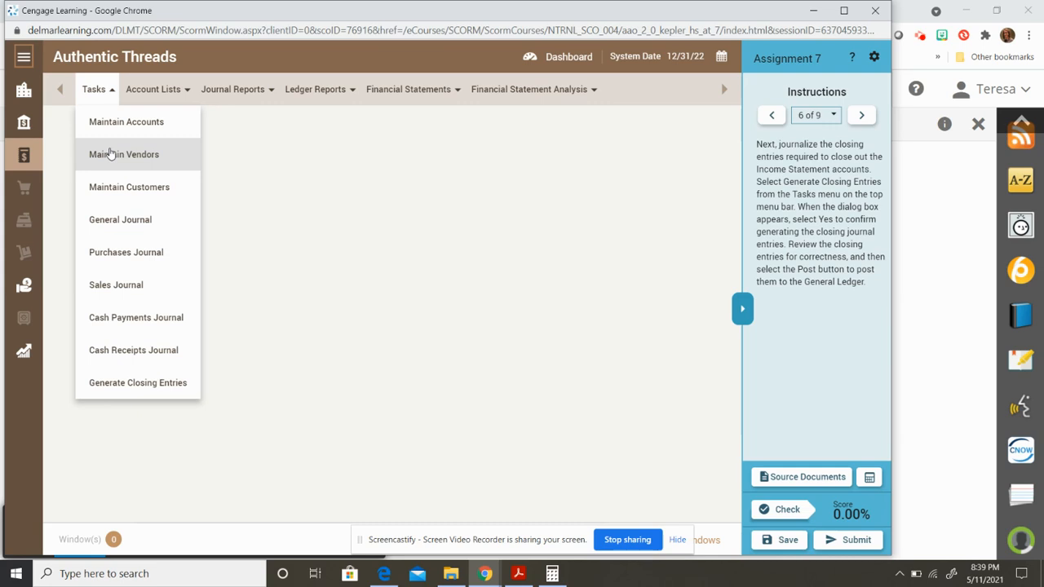
pyautogui.click(147, 438)
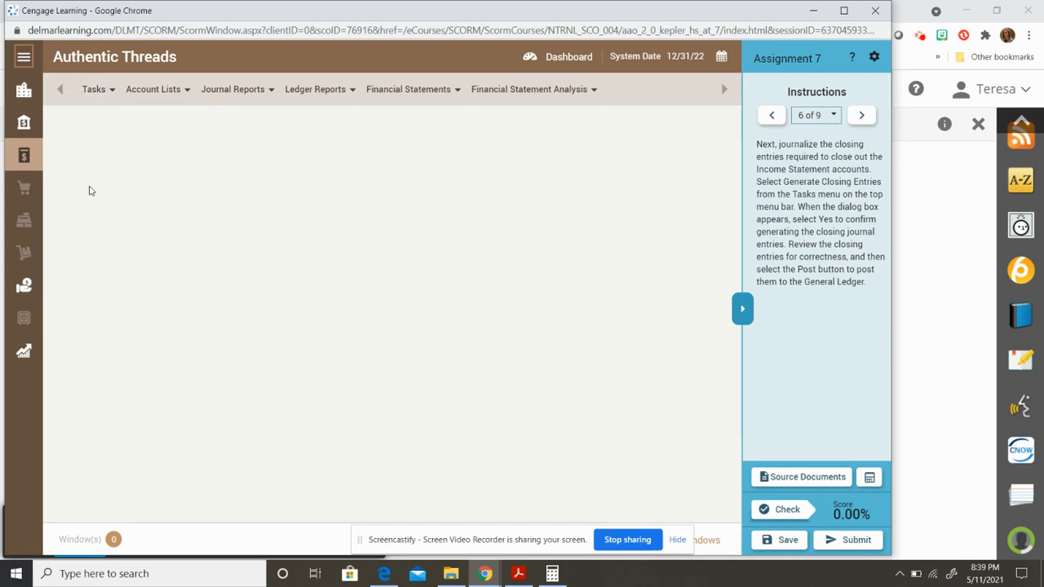
pyautogui.click(92, 85)
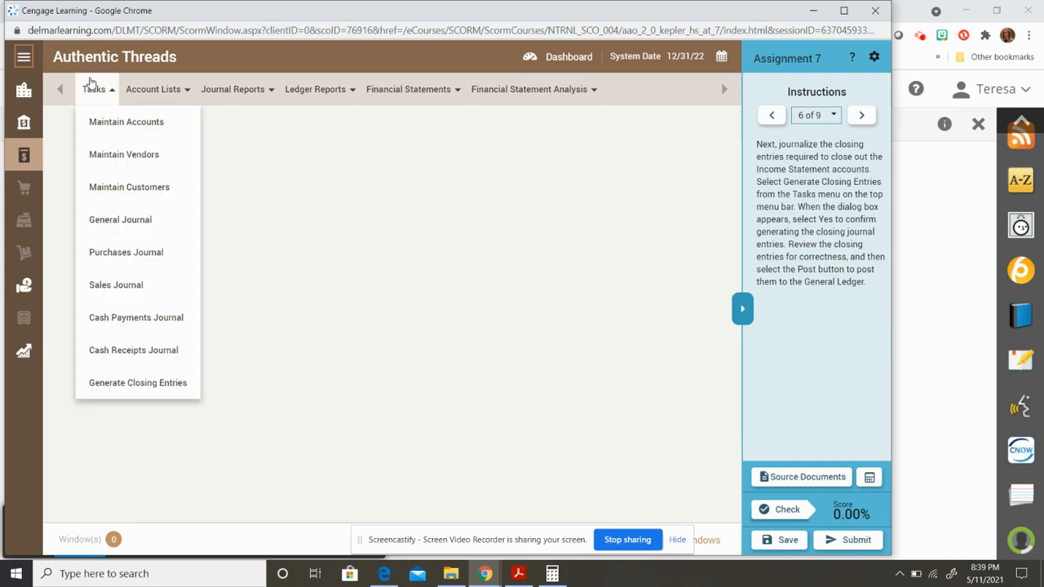
pyautogui.click(139, 383)
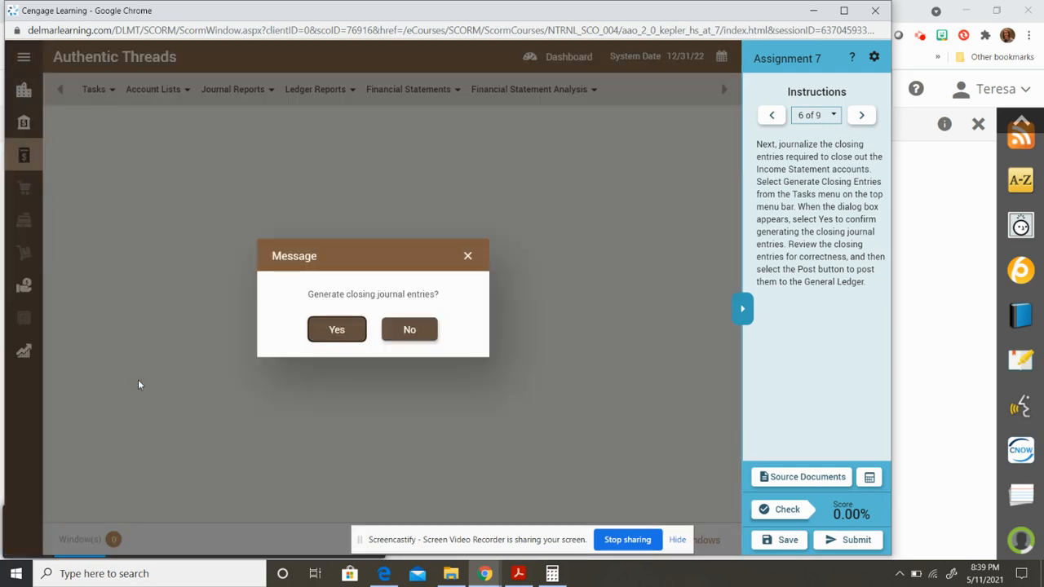
pyautogui.click(338, 331)
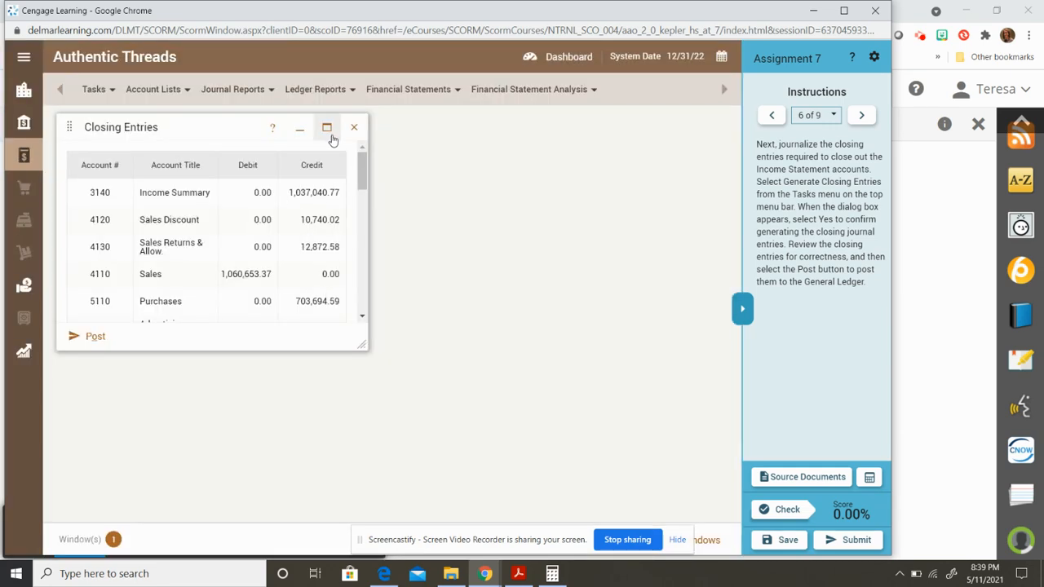
pyautogui.scroll(-1, 366, 190)
pyautogui.moveTo(366, 190); pyautogui.dragTo(386, 319)
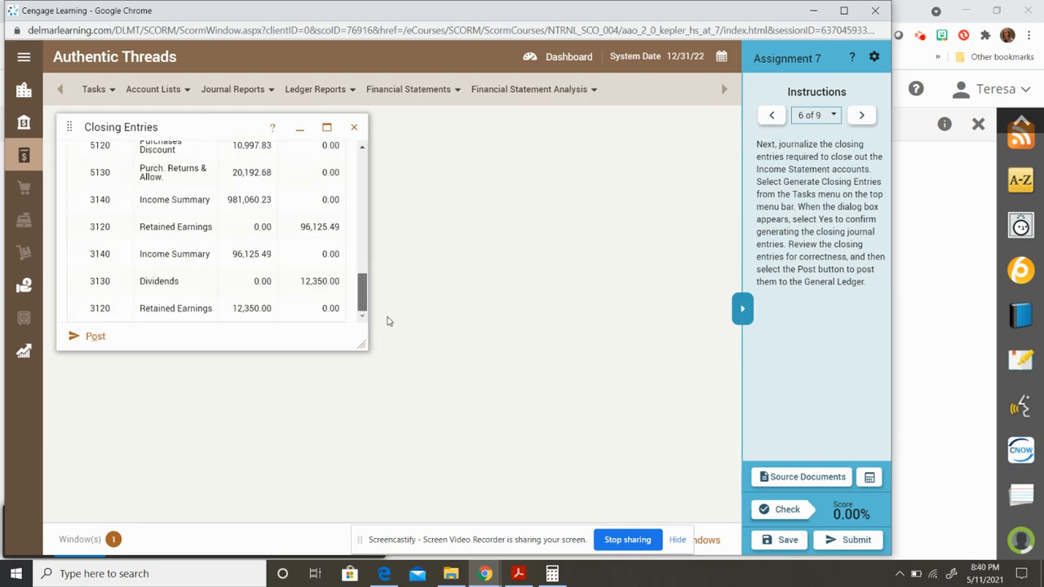
# Post the generated closing entries and review the Clo.Ent. lines in the General Journal down to the last one
pyautogui.click(96, 336)
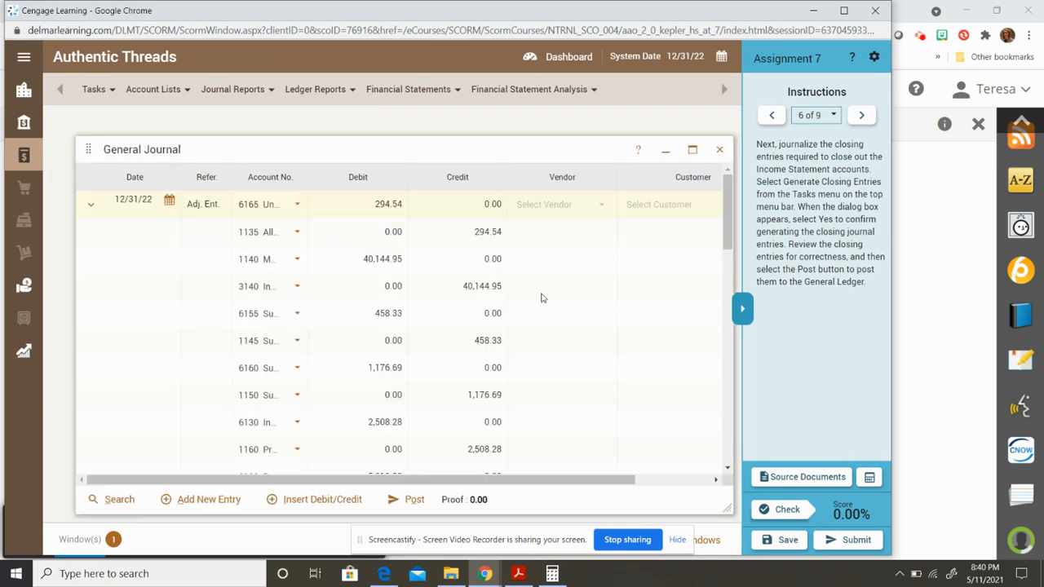
pyautogui.moveTo(730, 235); pyautogui.dragTo(775, 457)
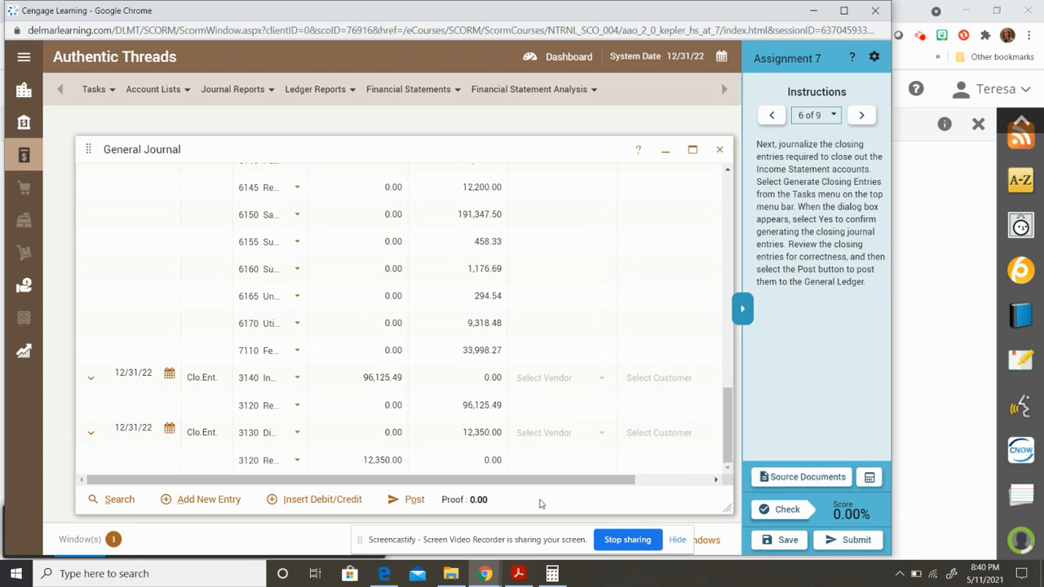
pyautogui.moveTo(731, 451); pyautogui.dragTo(733, 346)
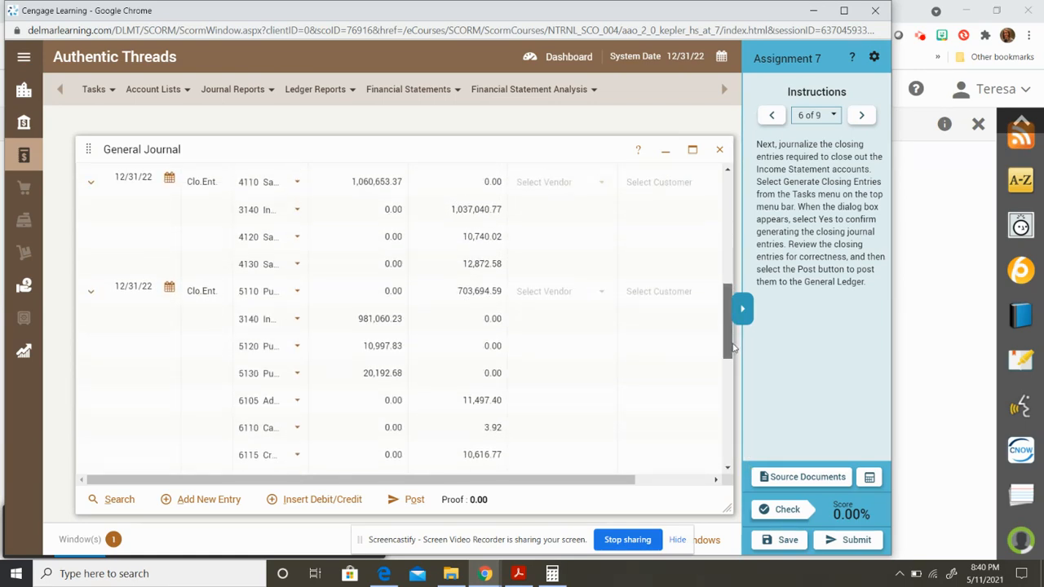
pyautogui.moveTo(733, 347); pyautogui.dragTo(742, 454)
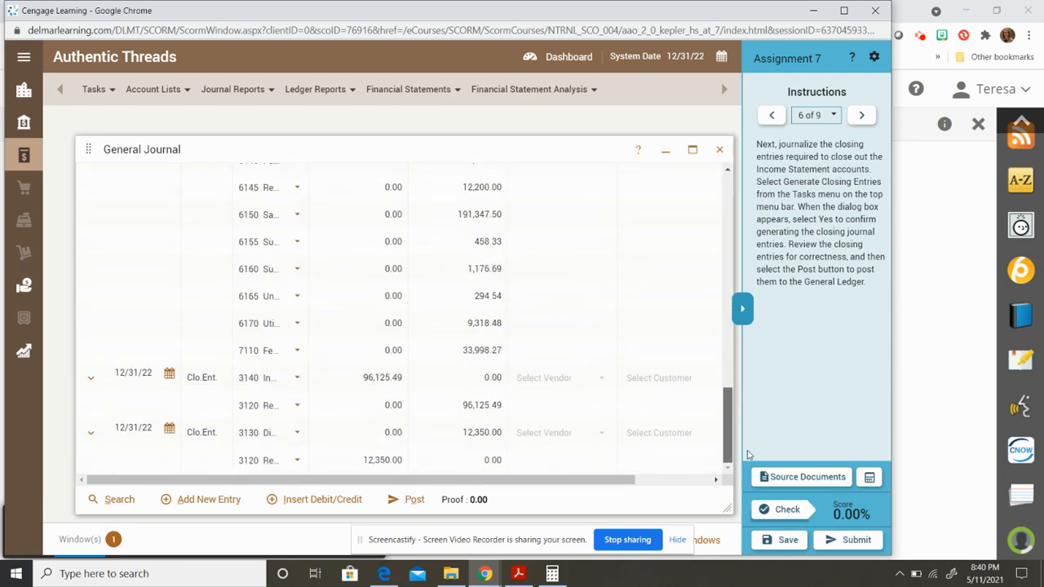
# Try to post the General Journal again, dismiss the warning, and advance to instruction 7
pyautogui.click(415, 503)
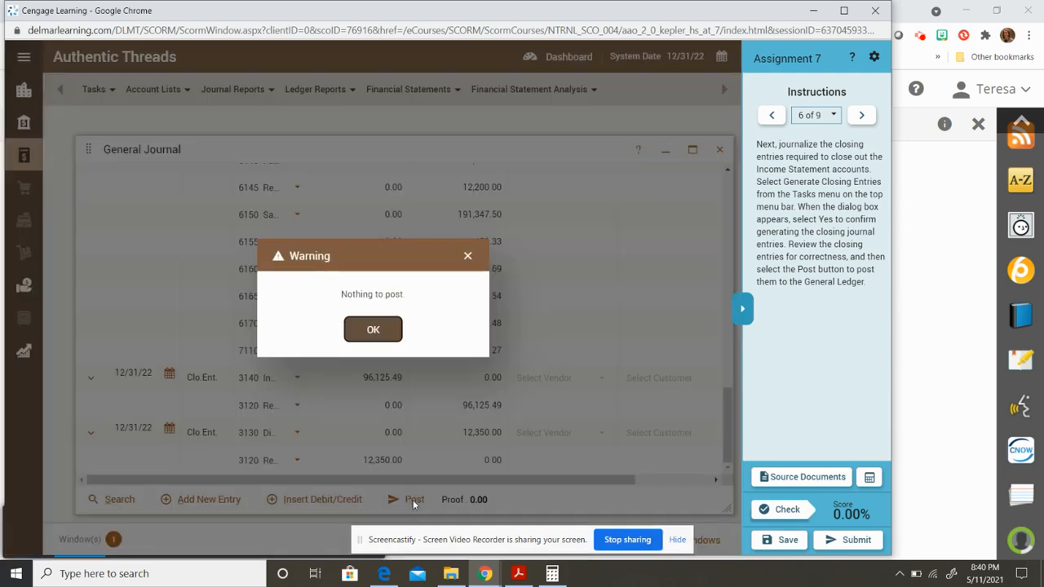
pyautogui.click(365, 336)
pyautogui.click(861, 115)
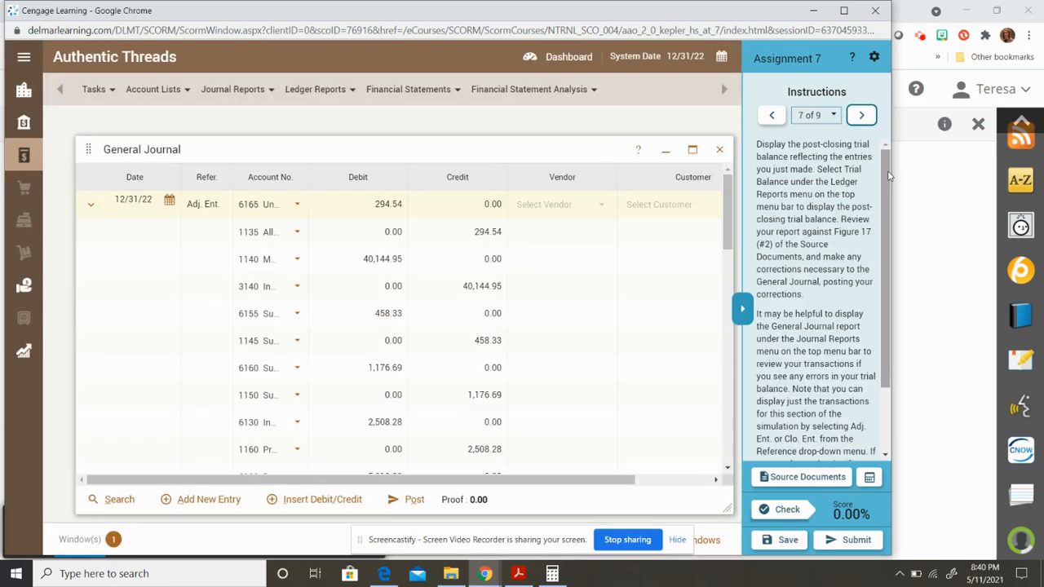